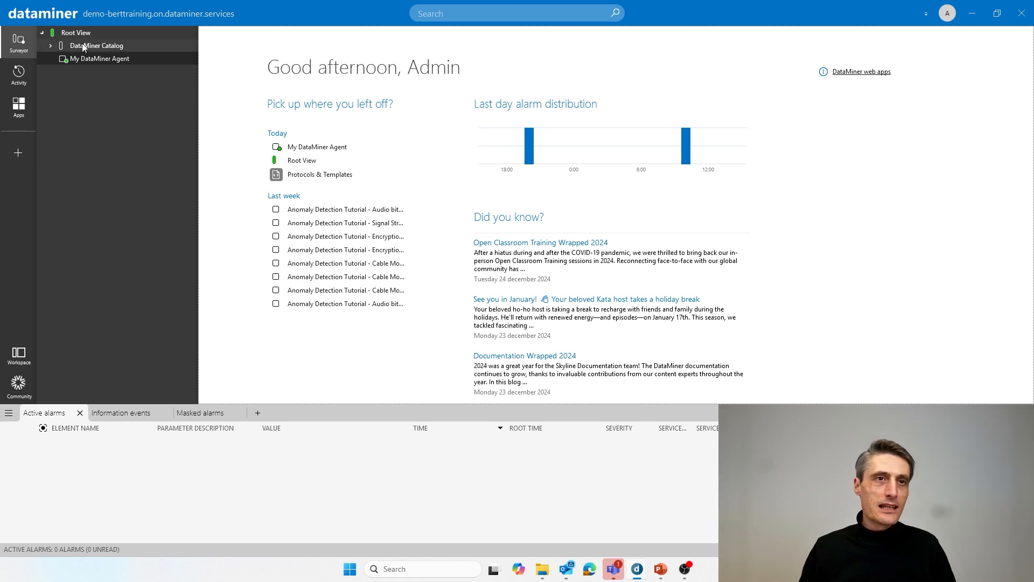
- Start creating a new element inside the DataMiner Catalog view
{"action": "left_click", "coordinate": [52, 47]}
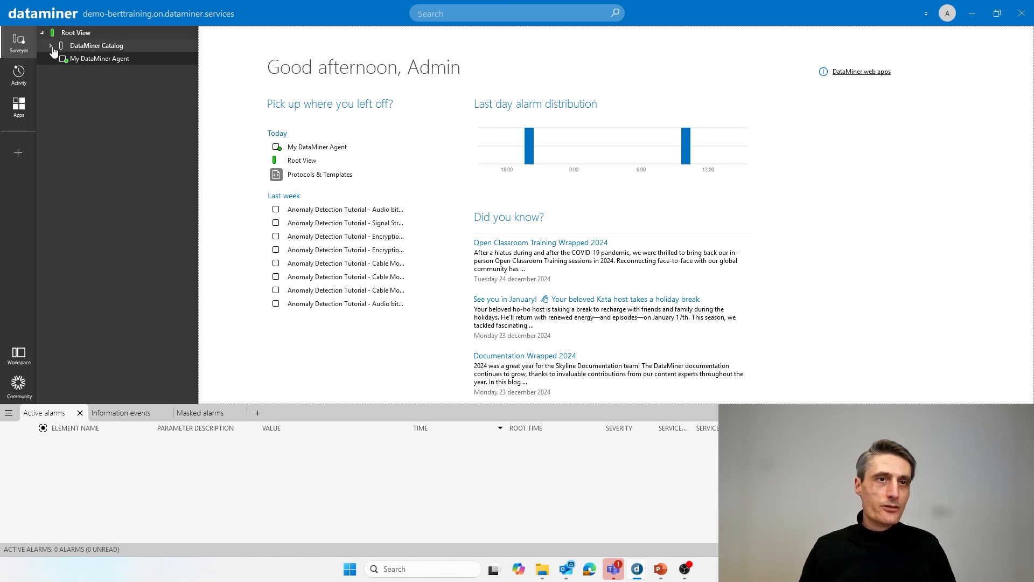
{"action": "right_click", "coordinate": [85, 49]}
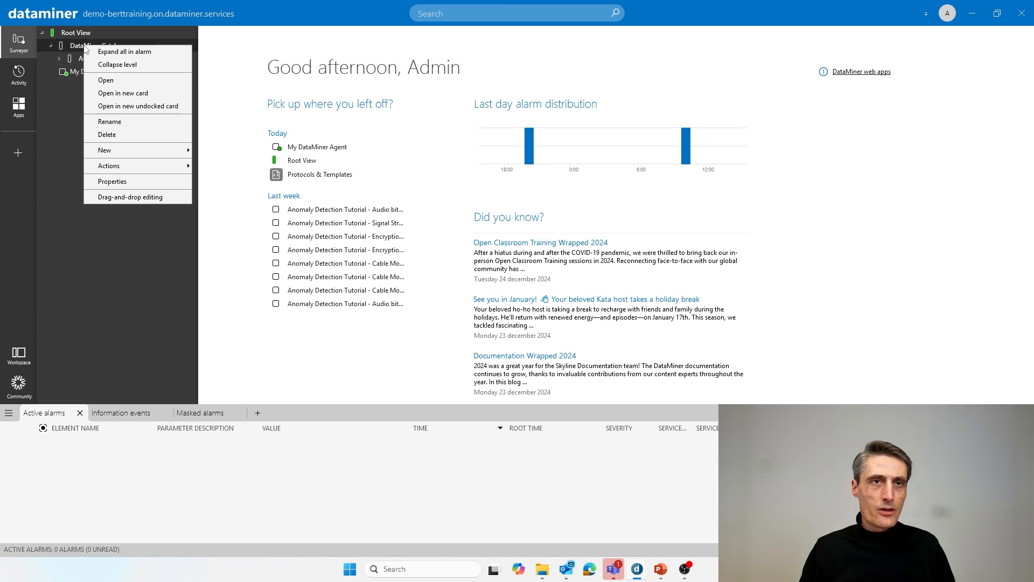
{"action": "mouse_move", "coordinate": [138, 150]}
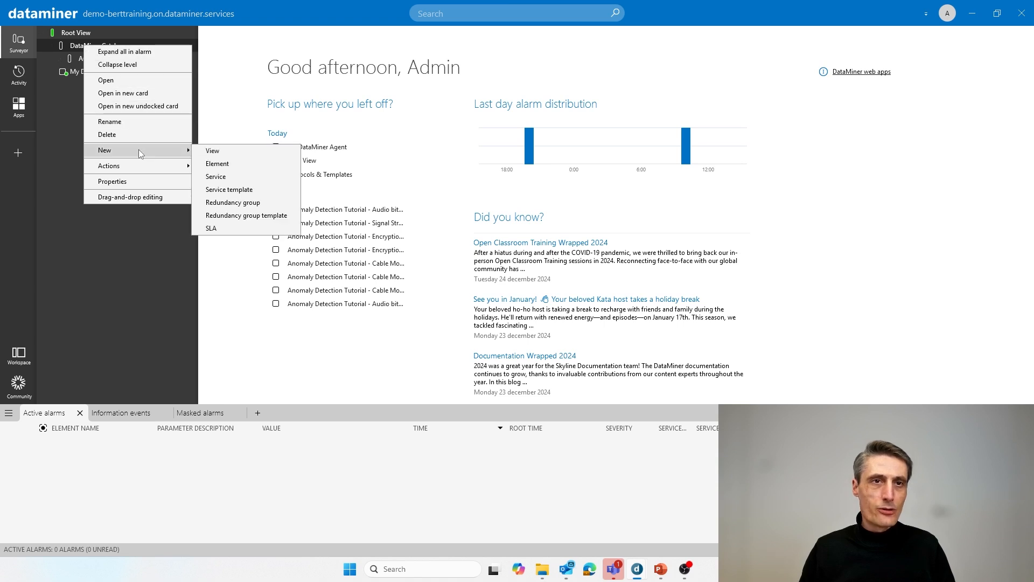
{"action": "left_click", "coordinate": [218, 163]}
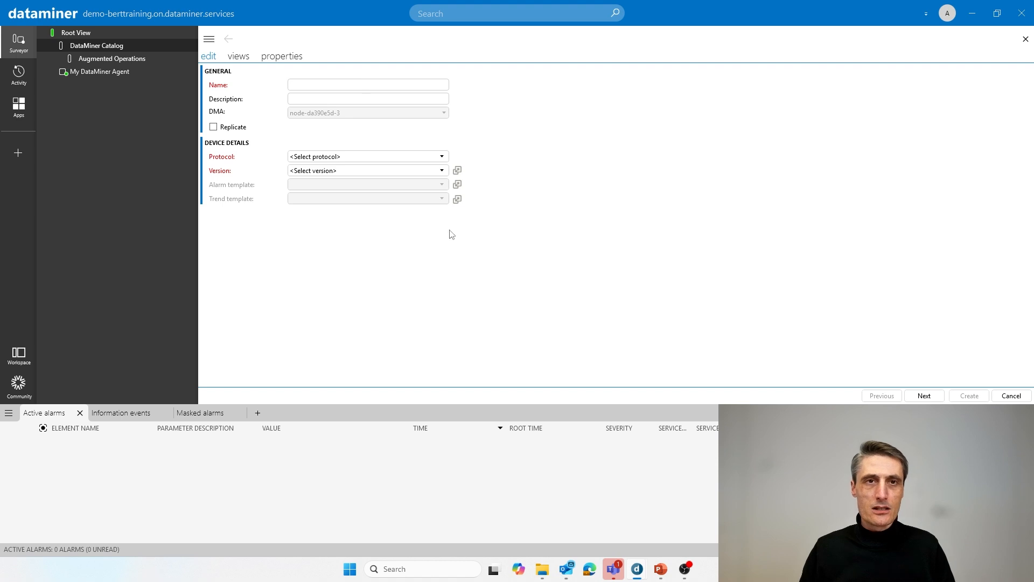
- Name the new element with the trainer's first name followed by "Training MS", using spaces instead of underscores
{"action": "left_click", "coordinate": [344, 87]}
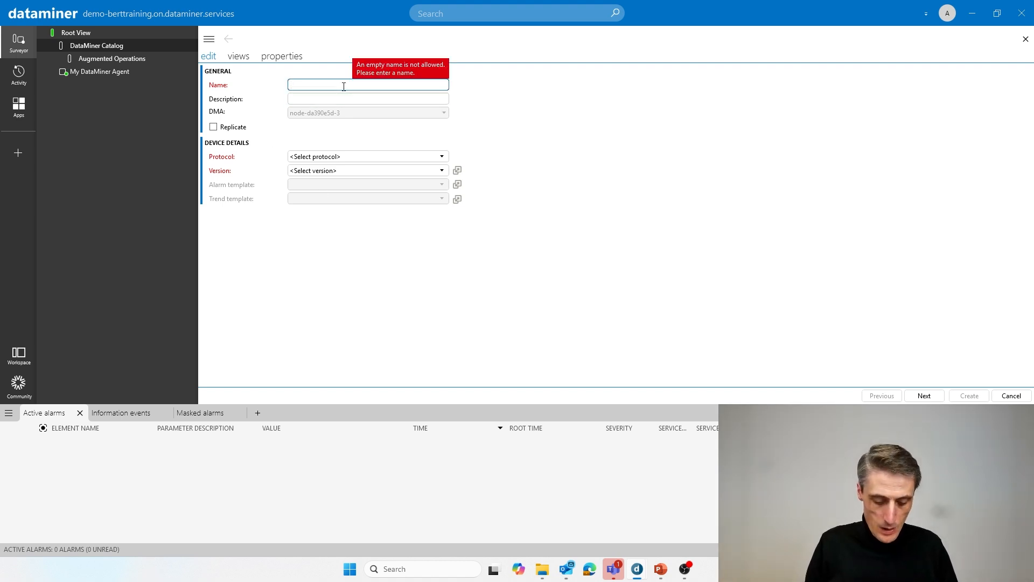
{"action": "type", "text": "Bert_Training_MS"}
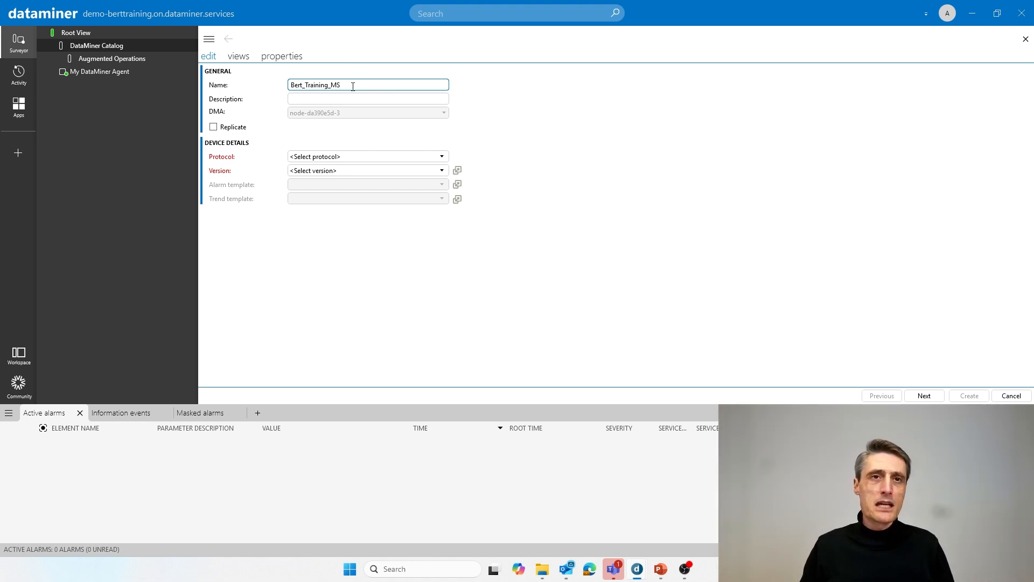
{"action": "left_click", "coordinate": [371, 99]}
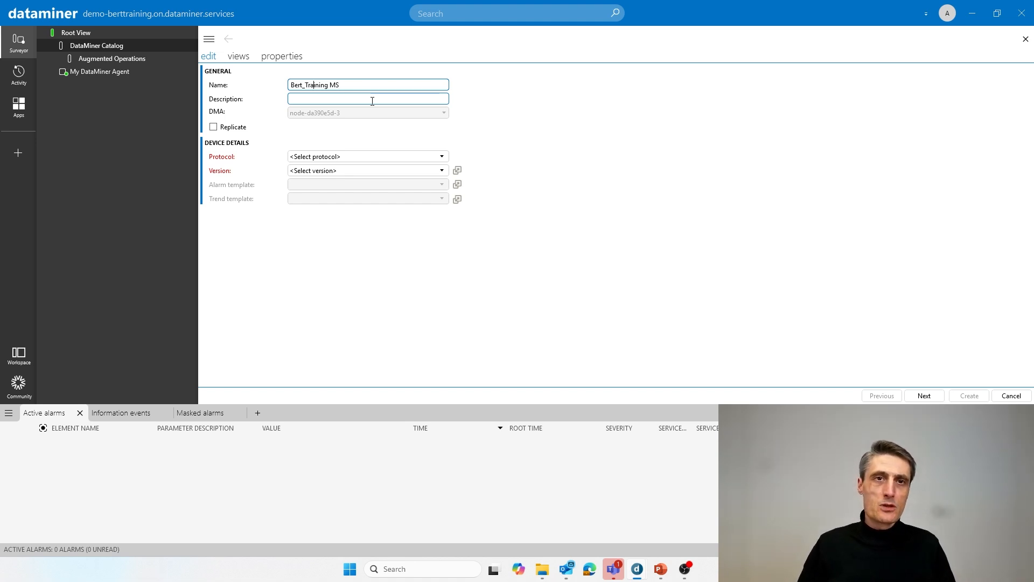
{"action": "key", "text": "BackSpace"}
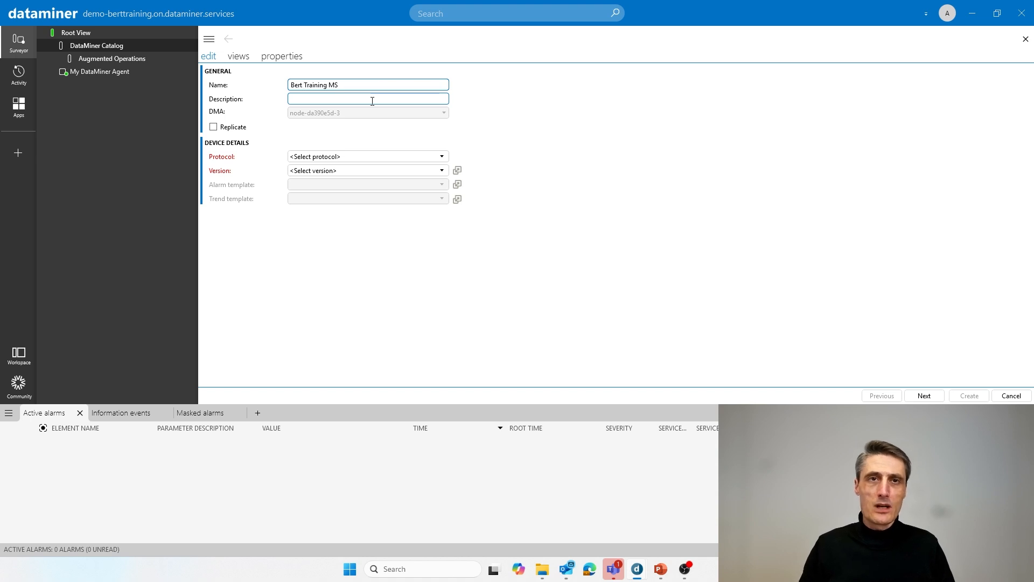
{"action": "left_click", "coordinate": [359, 85]}
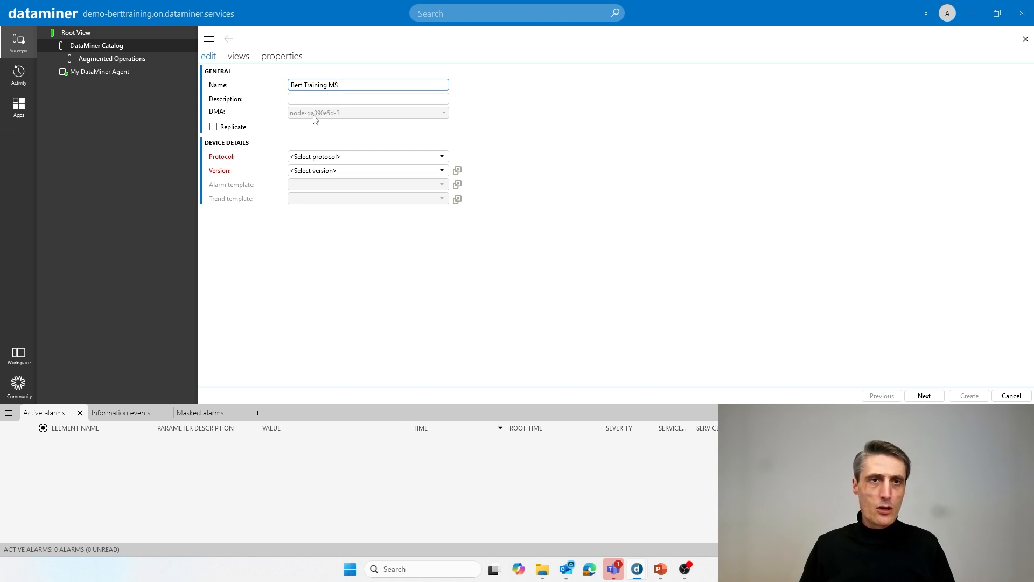
- Assign the Microsoft Platform protocol to the element and review its alarm template and trend template options
{"action": "left_click", "coordinate": [328, 158]}
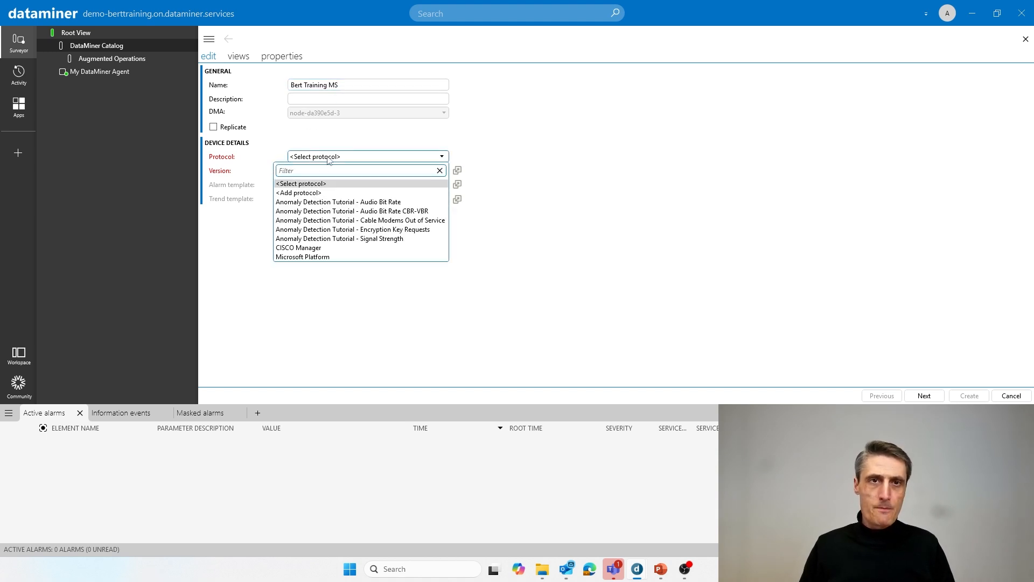
{"action": "left_click", "coordinate": [310, 257]}
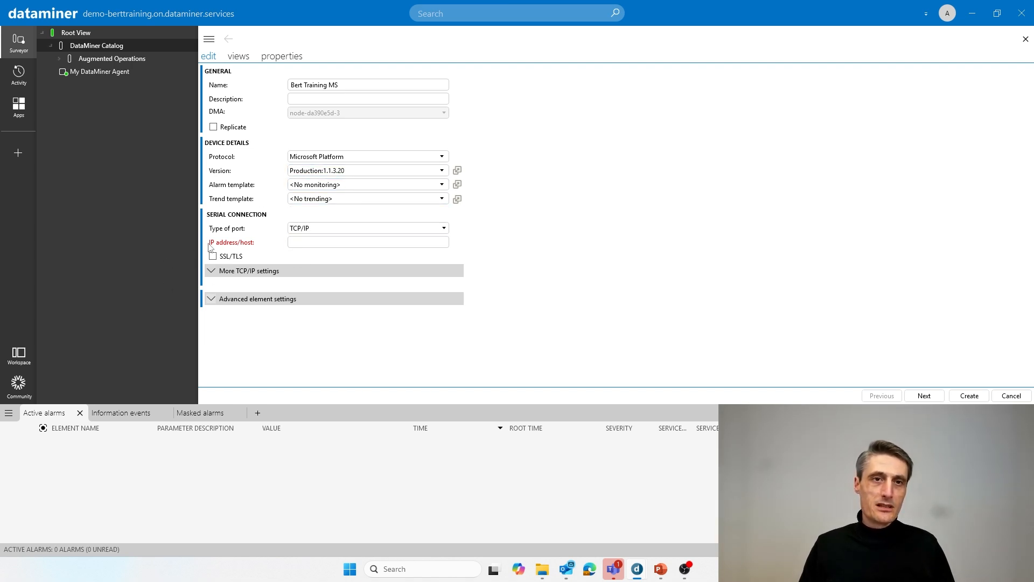
{"action": "left_click", "coordinate": [337, 184]}
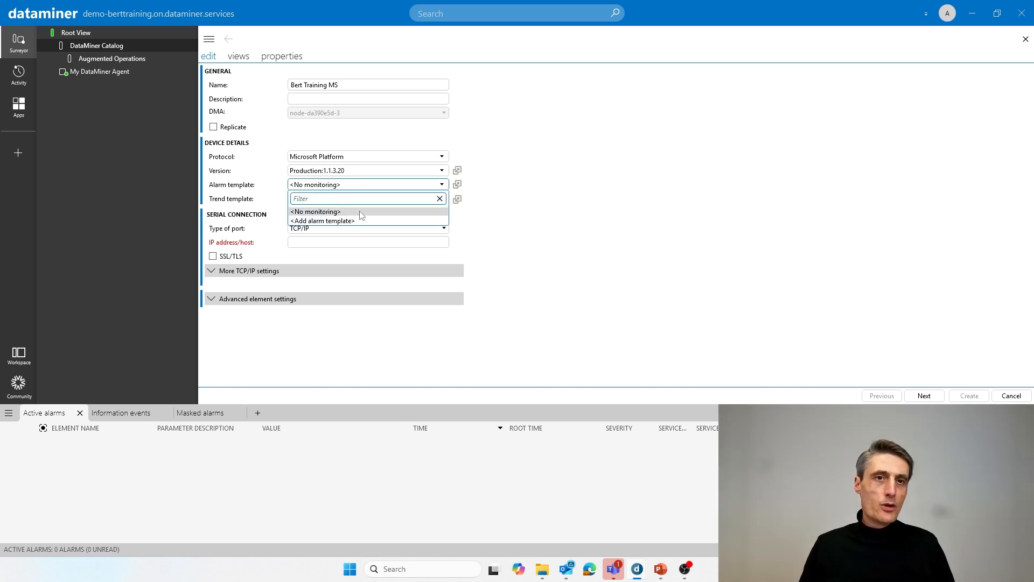
{"action": "left_click", "coordinate": [471, 216]}
{"action": "left_click", "coordinate": [376, 198]}
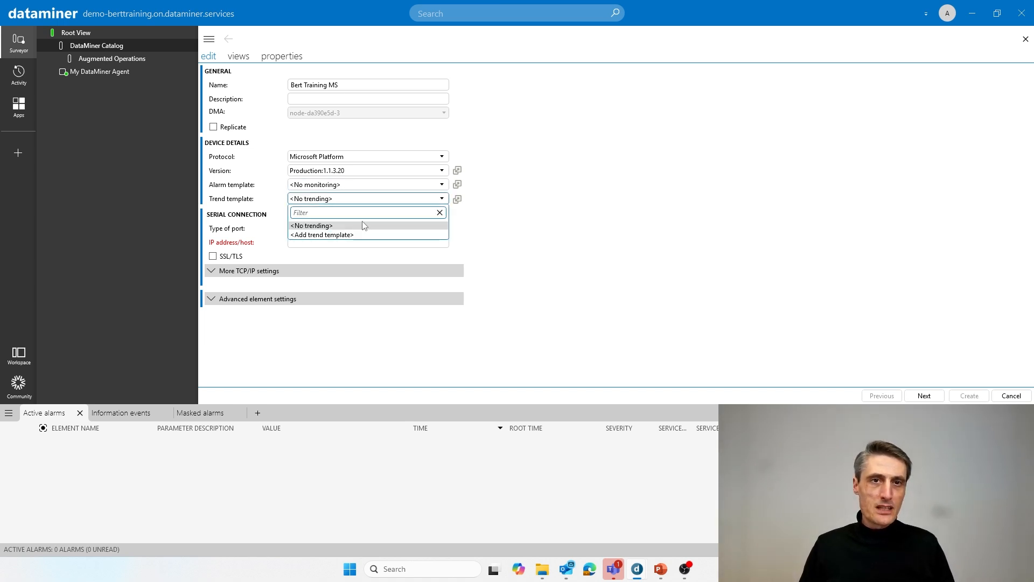
{"action": "left_click", "coordinate": [521, 218]}
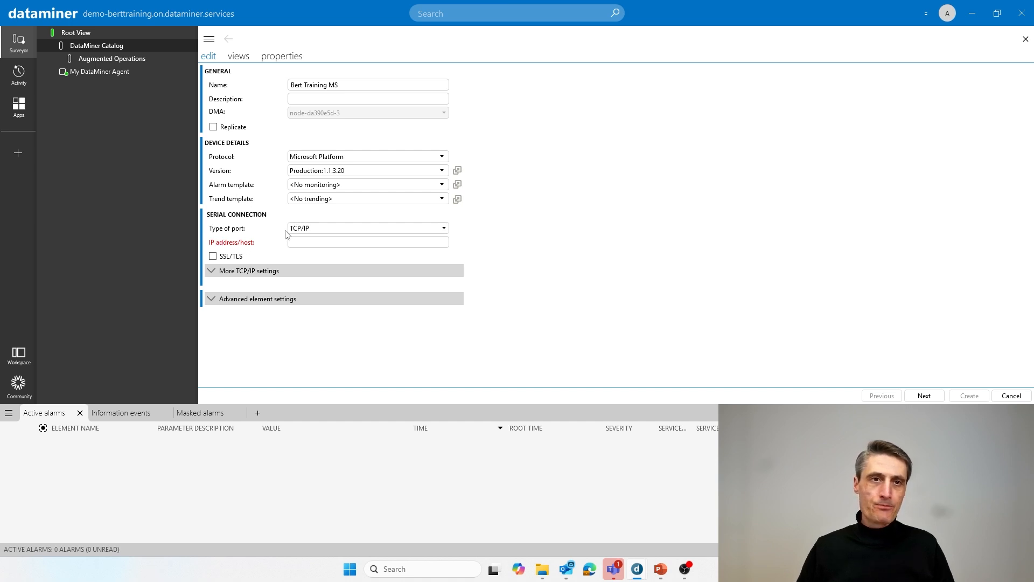
- Set the IP address/host of the TCP/IP serial connection to 127.0.0.1
{"action": "left_click", "coordinate": [316, 229]}
{"action": "left_click", "coordinate": [315, 226]}
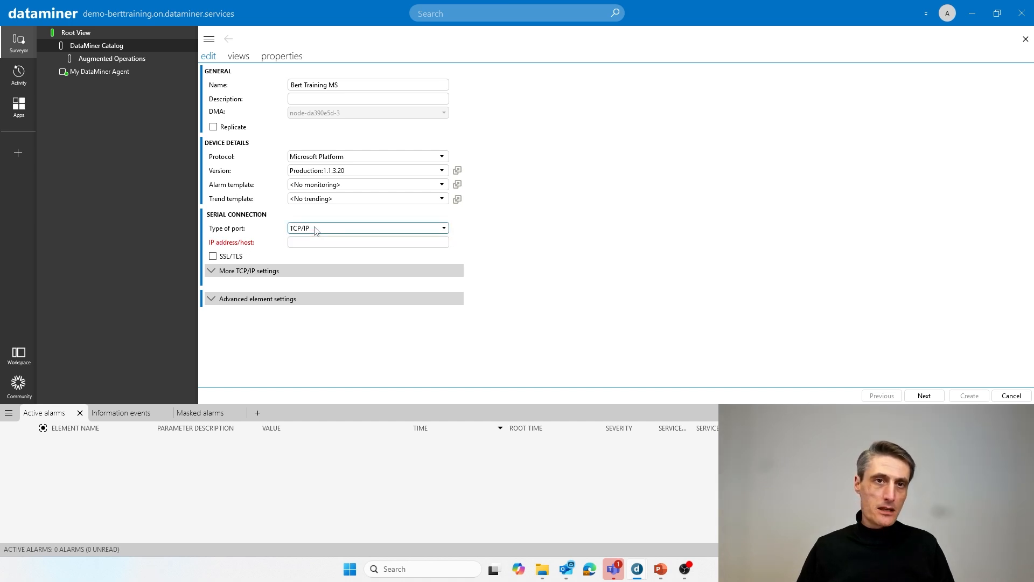
{"action": "left_click", "coordinate": [316, 230]}
{"action": "left_click", "coordinate": [316, 239]}
{"action": "left_click", "coordinate": [316, 240]}
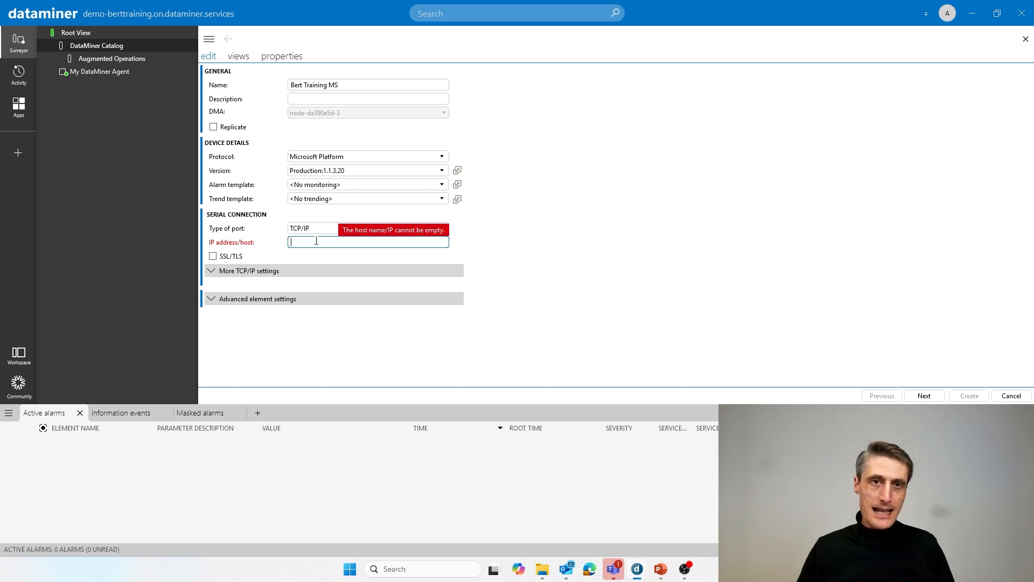
{"action": "type", "text": "12"}
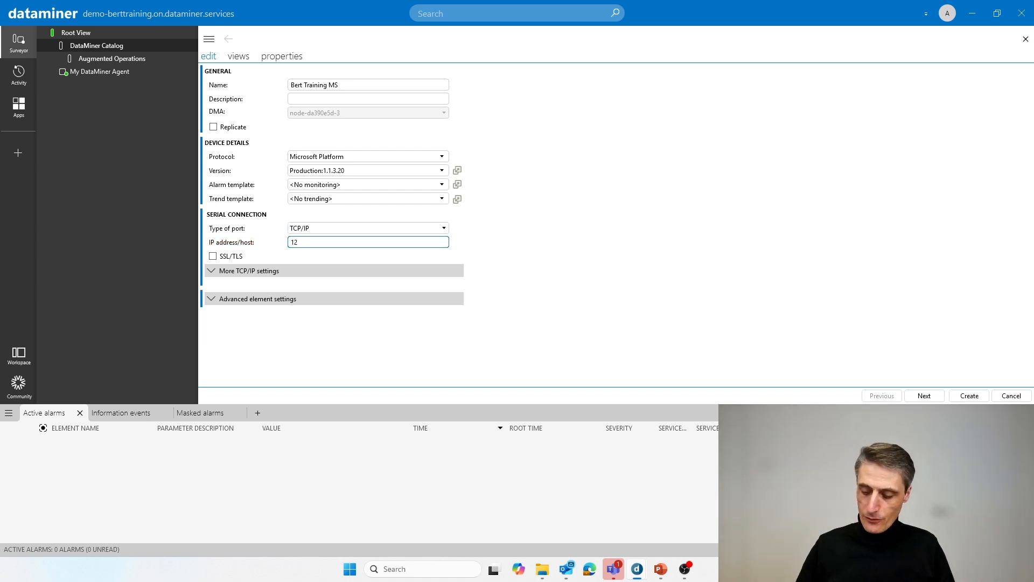
{"action": "type", "text": "7.0.0.1"}
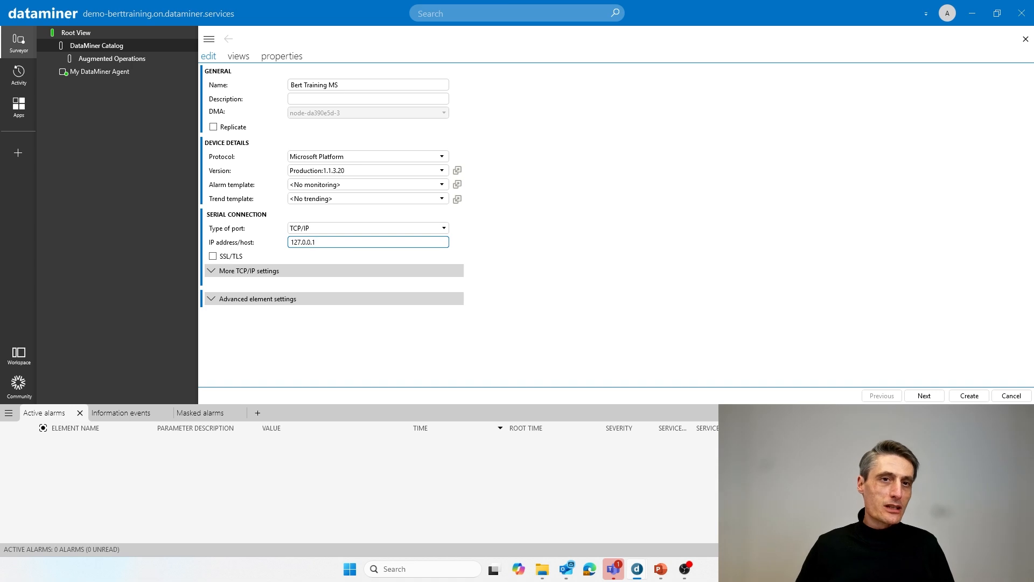
{"action": "left_click", "coordinate": [606, 235]}
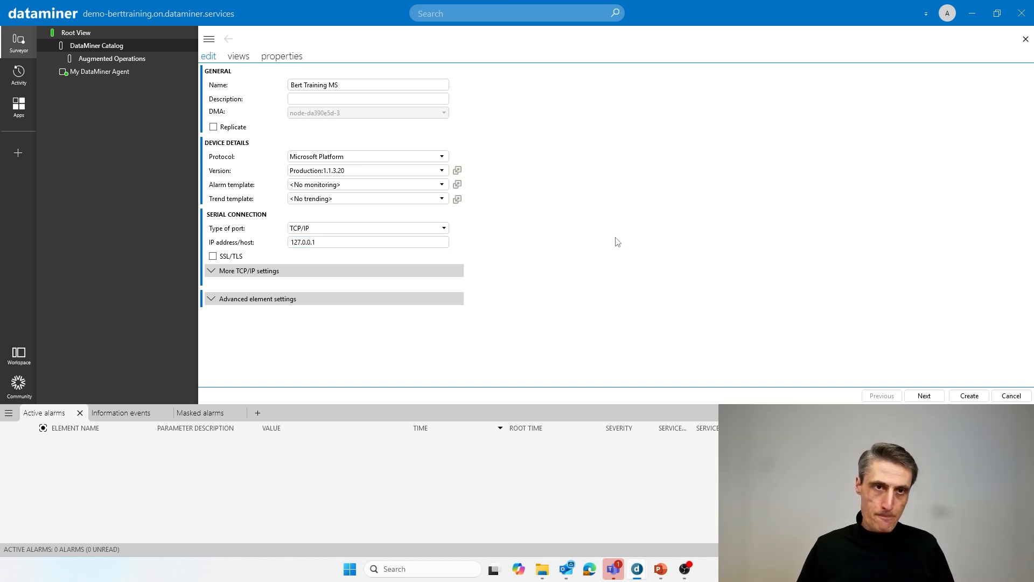
- Examine the additional TCP/IP settings and the advanced element settings, and collapse both sections again
{"action": "left_click", "coordinate": [219, 274]}
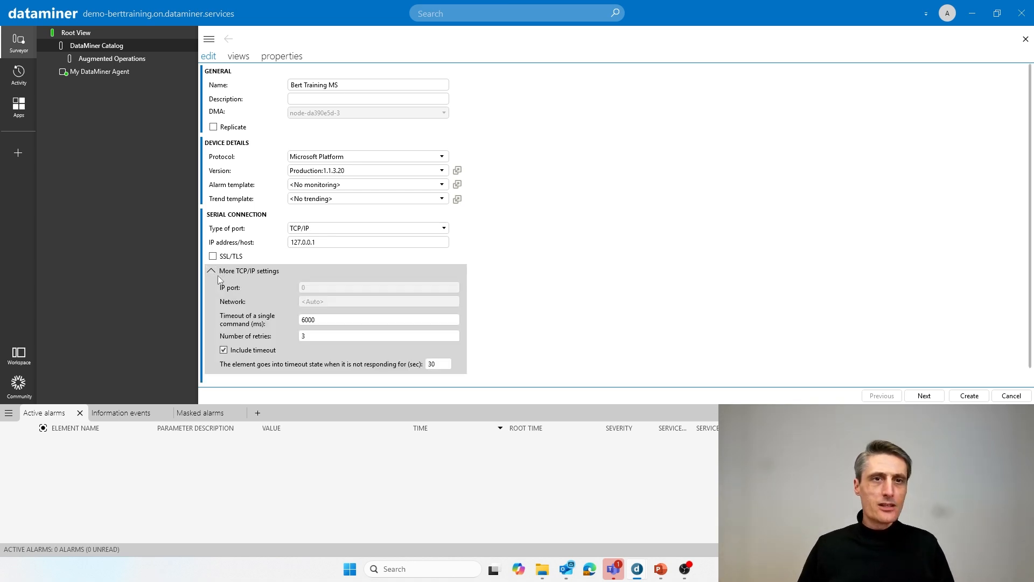
{"action": "left_click", "coordinate": [309, 319]}
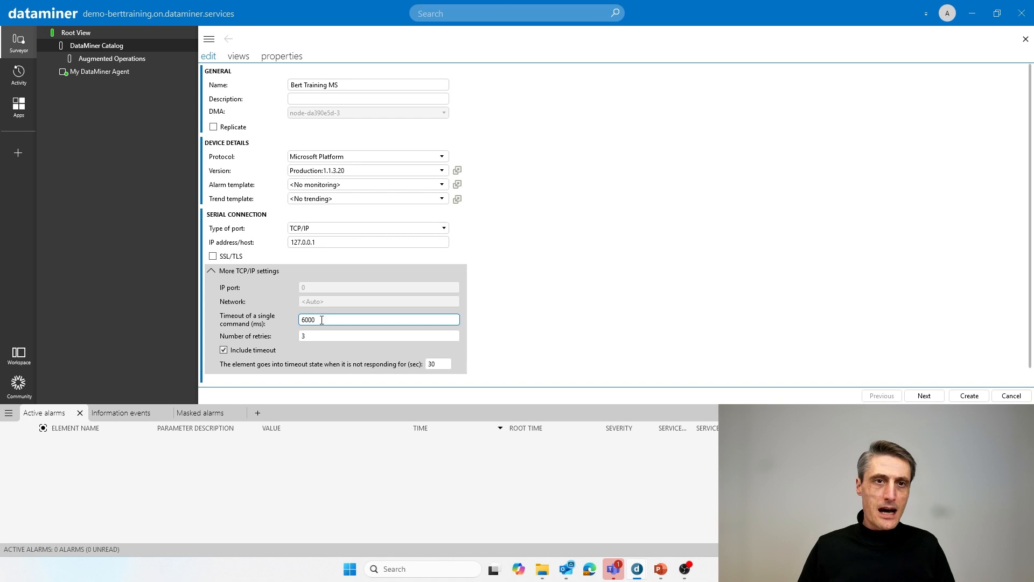
{"action": "left_click", "coordinate": [240, 272]}
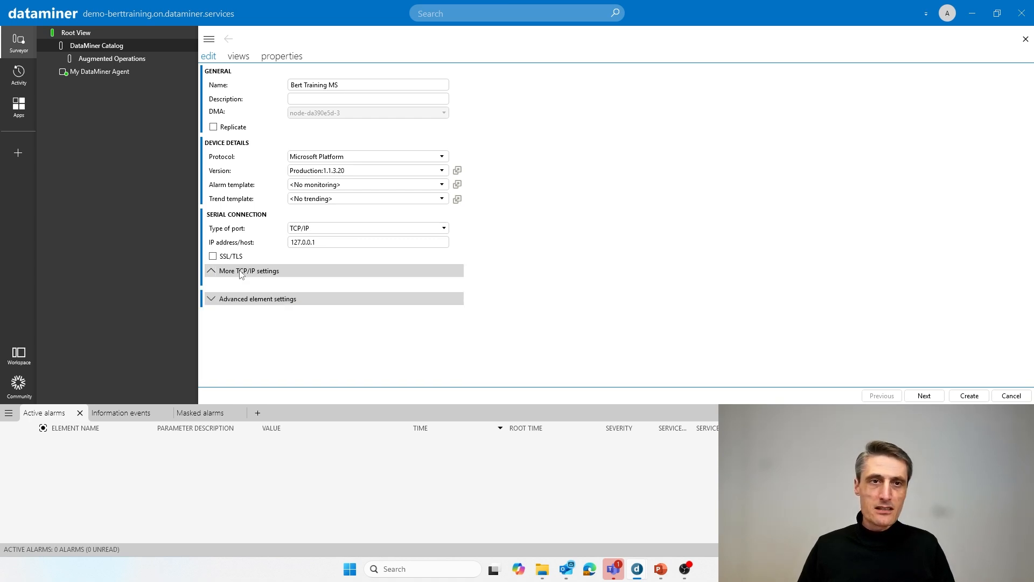
{"action": "left_click", "coordinate": [244, 301]}
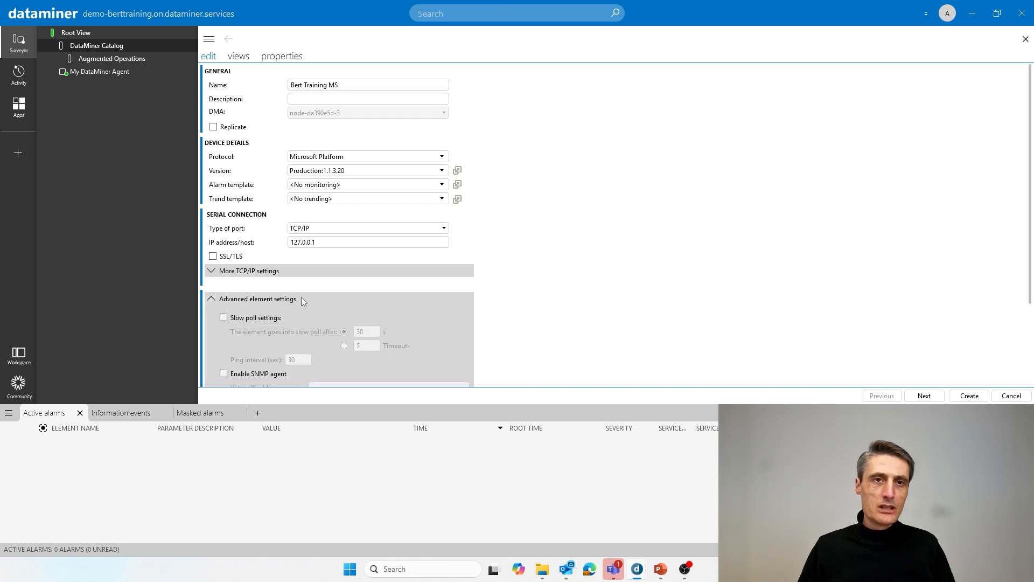
{"action": "scroll", "coordinate": [302, 297], "scroll_direction": "down", "scroll_amount": 3}
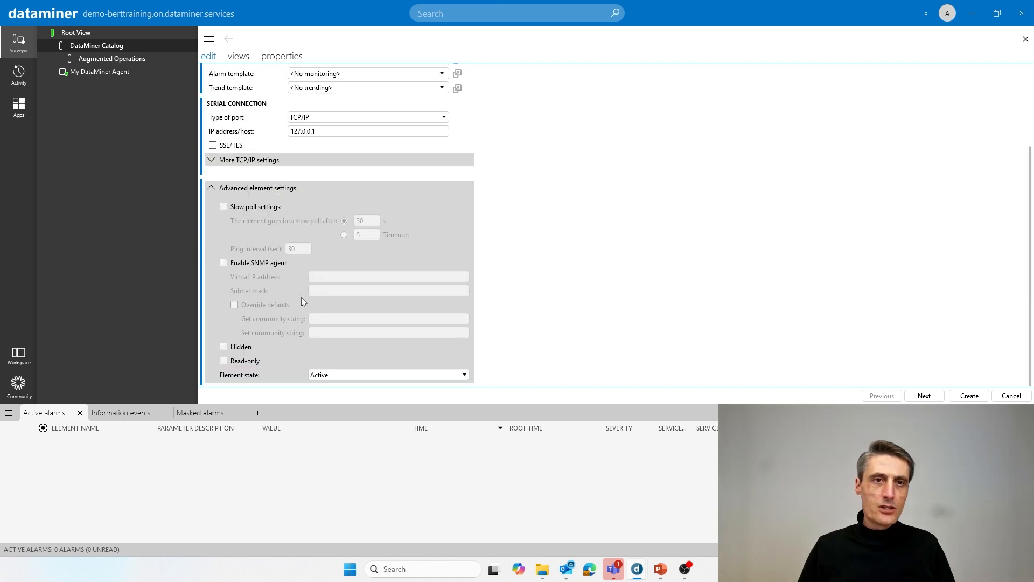
{"action": "left_click", "coordinate": [229, 191]}
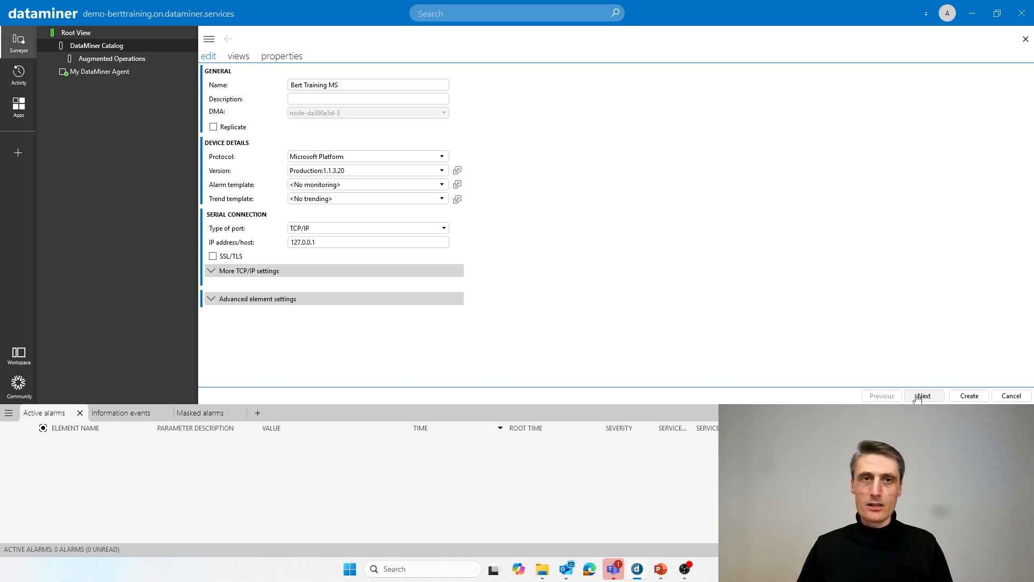
- Check the element's view assignment and custom properties, and create the element
{"action": "left_click", "coordinate": [237, 56]}
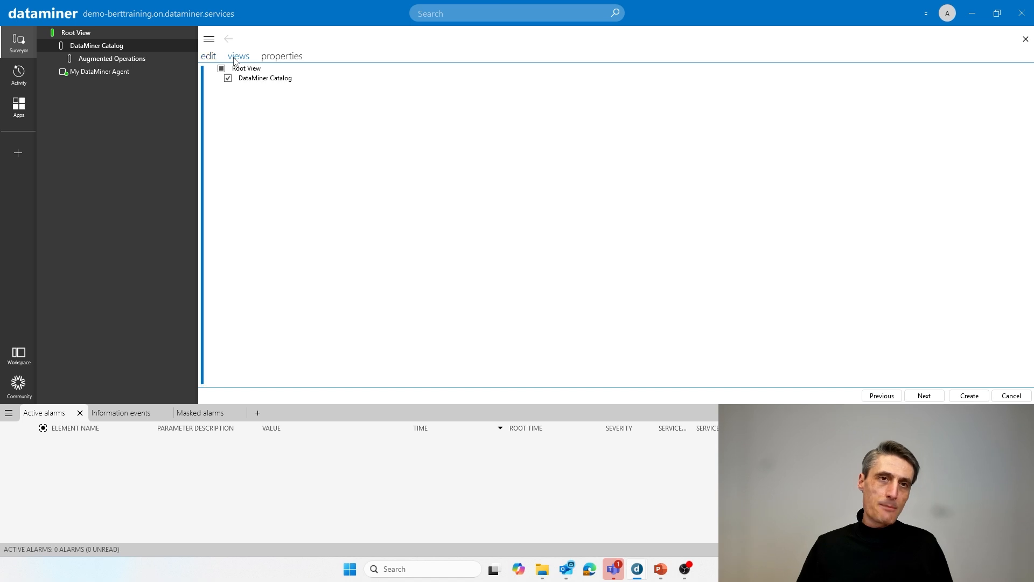
{"action": "left_click", "coordinate": [218, 79]}
{"action": "left_click", "coordinate": [217, 79]}
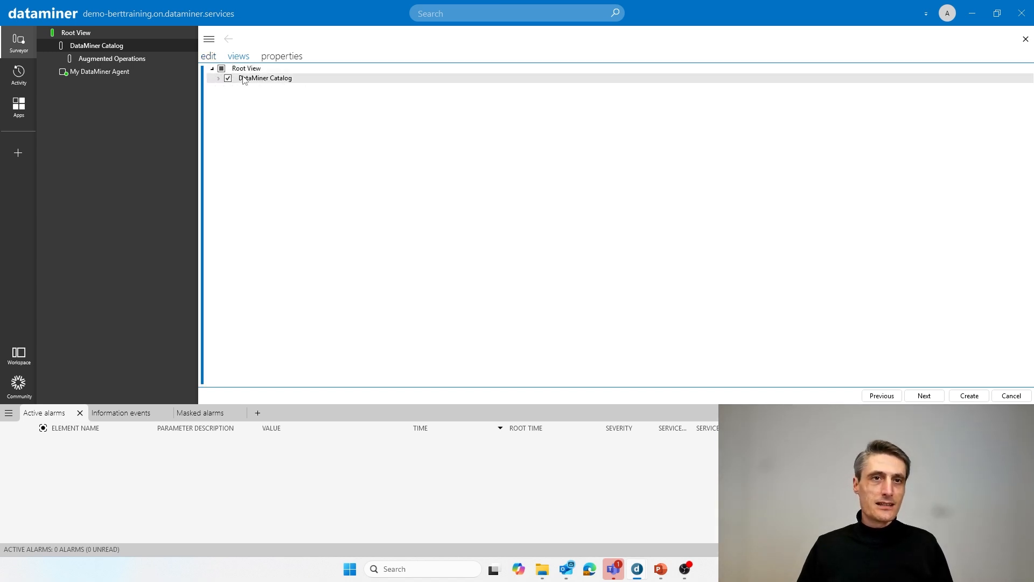
{"action": "left_click", "coordinate": [277, 61]}
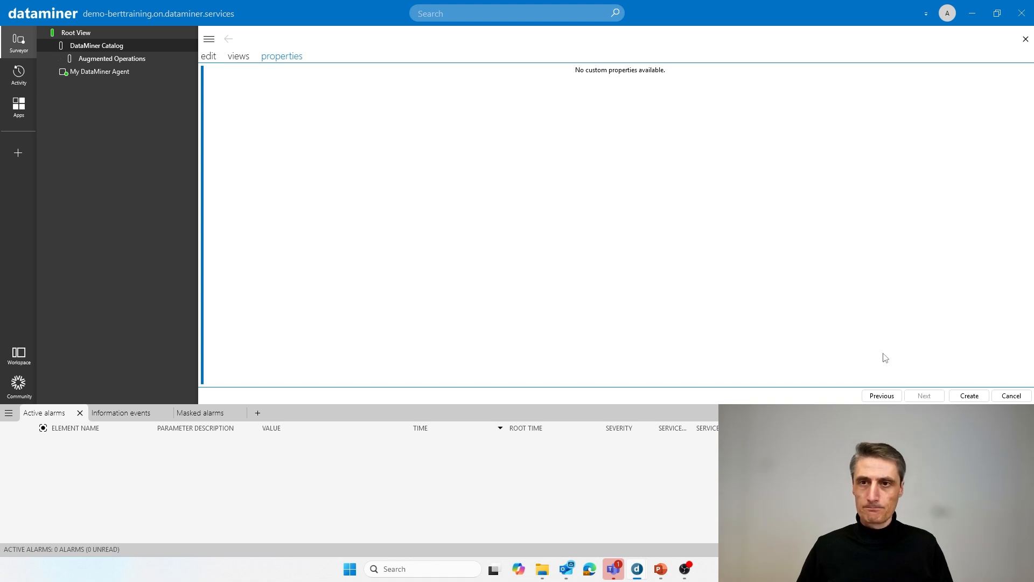
{"action": "left_click", "coordinate": [969, 396]}
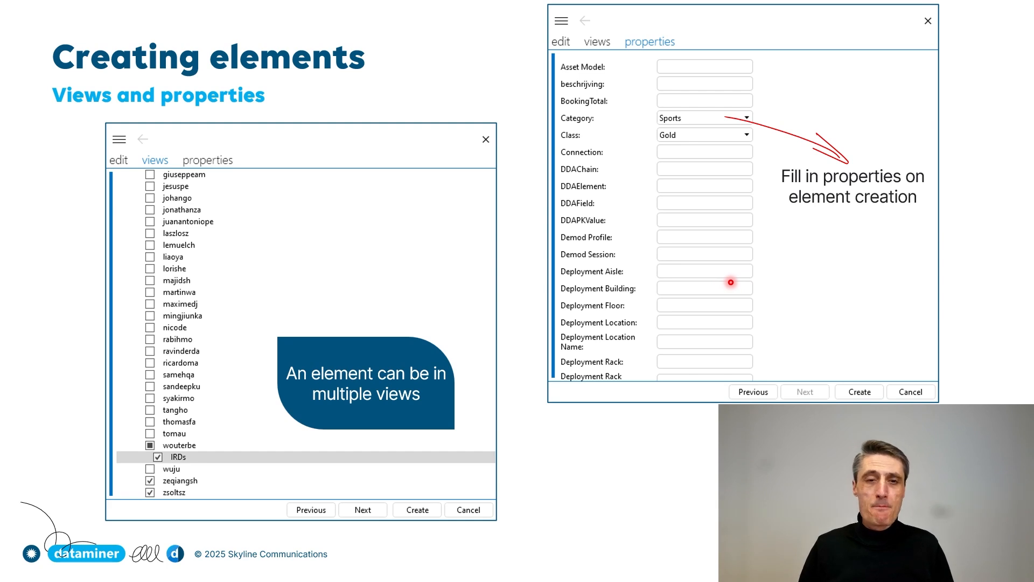
{"action": "key", "text": "Right"}
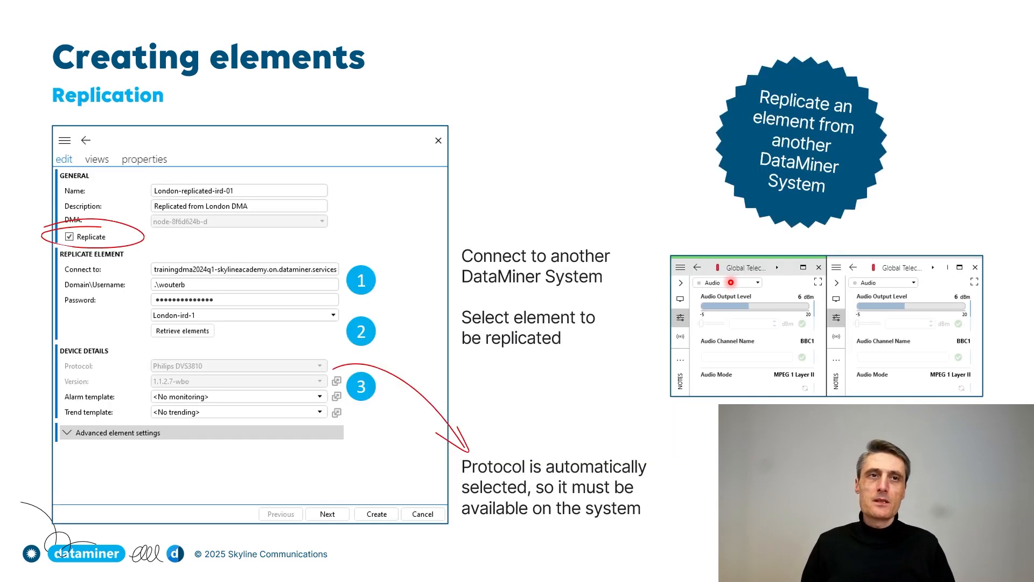
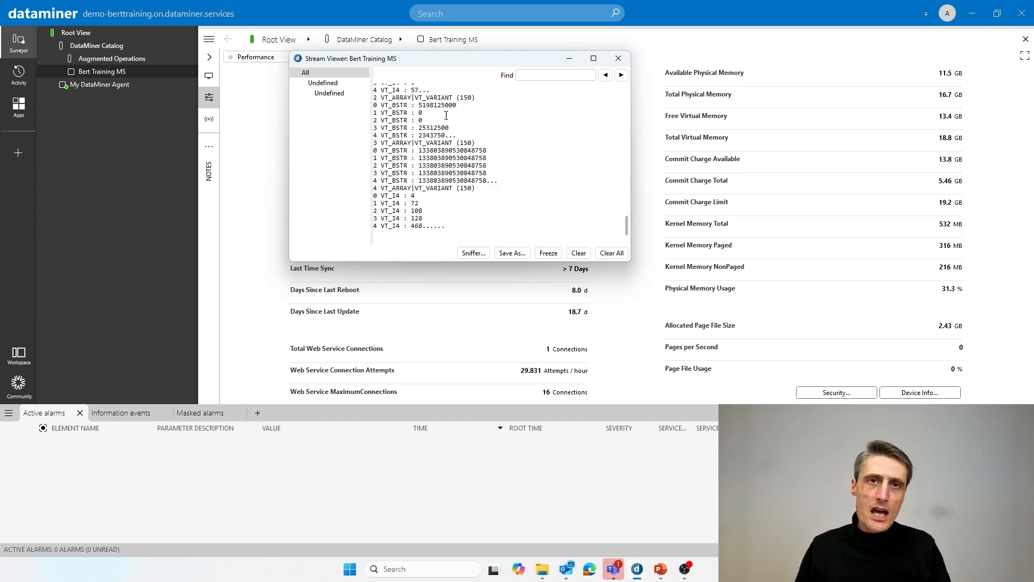
- Freeze the output in an enlarged Stream Viewer and inspect the HandleCount query on Win32_PerfRawData_PerfProc_Process
{"action": "left_click_drag", "start_coordinate": [629, 260], "coordinate": [768, 349]}
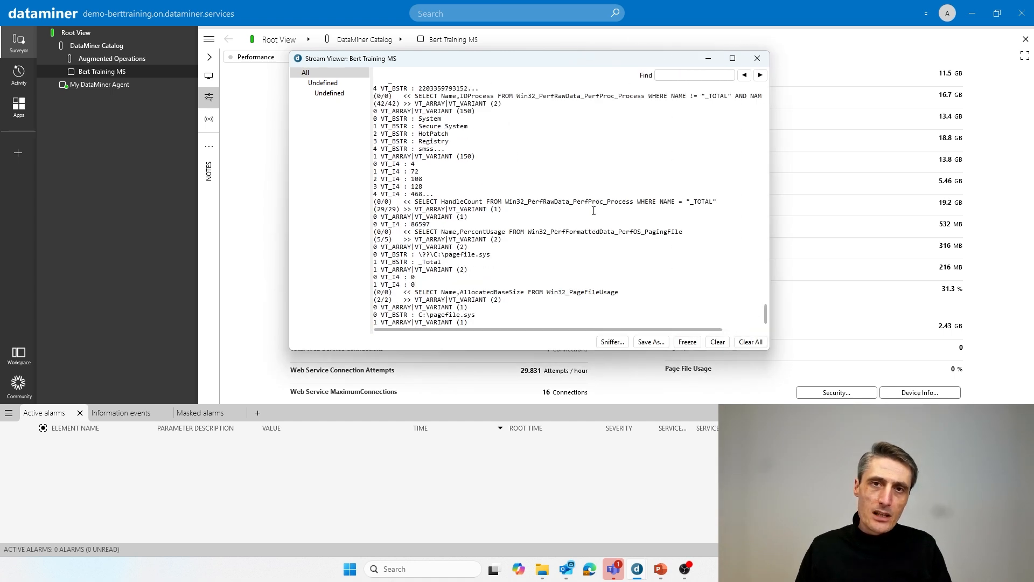
{"action": "left_click", "coordinate": [687, 341]}
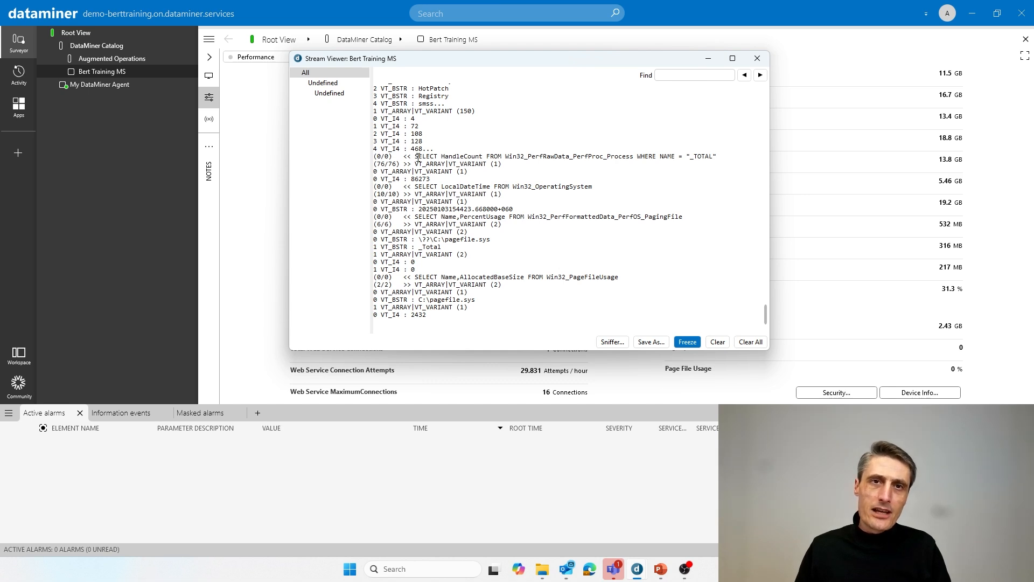
{"action": "left_click_drag", "start_coordinate": [415, 158], "coordinate": [641, 156]}
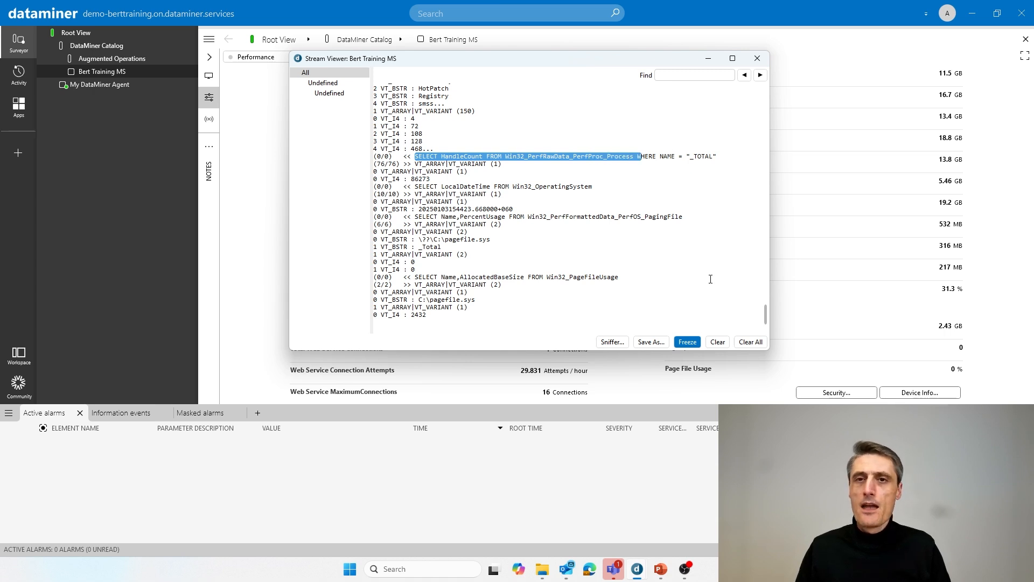
{"action": "left_click", "coordinate": [619, 191]}
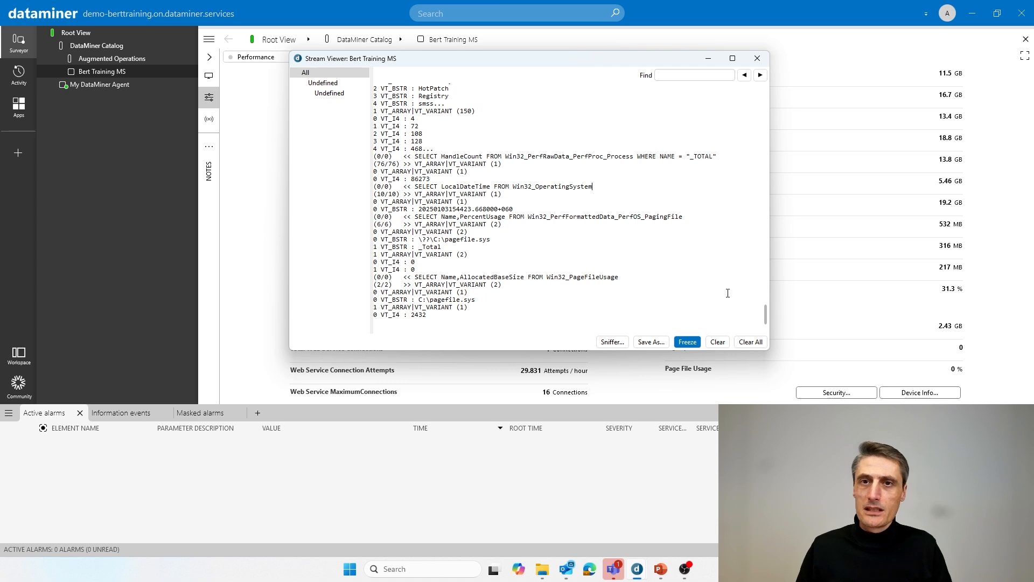
- Resume the Stream Viewer output, close the viewer, and switch to the Training Demo DataMiner window
{"action": "left_click", "coordinate": [687, 342]}
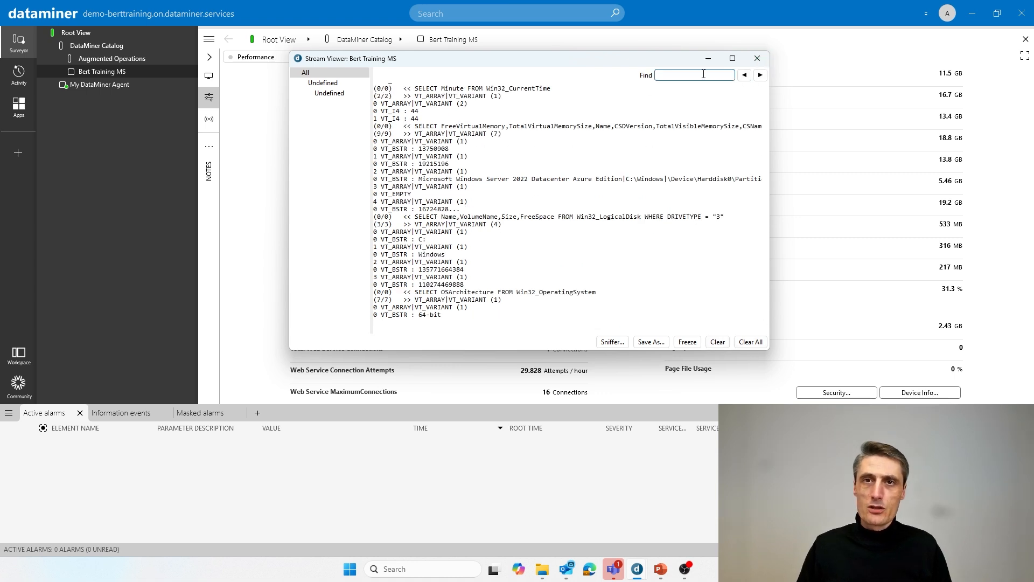
{"action": "left_click", "coordinate": [756, 60]}
{"action": "mouse_move", "coordinate": [637, 576]}
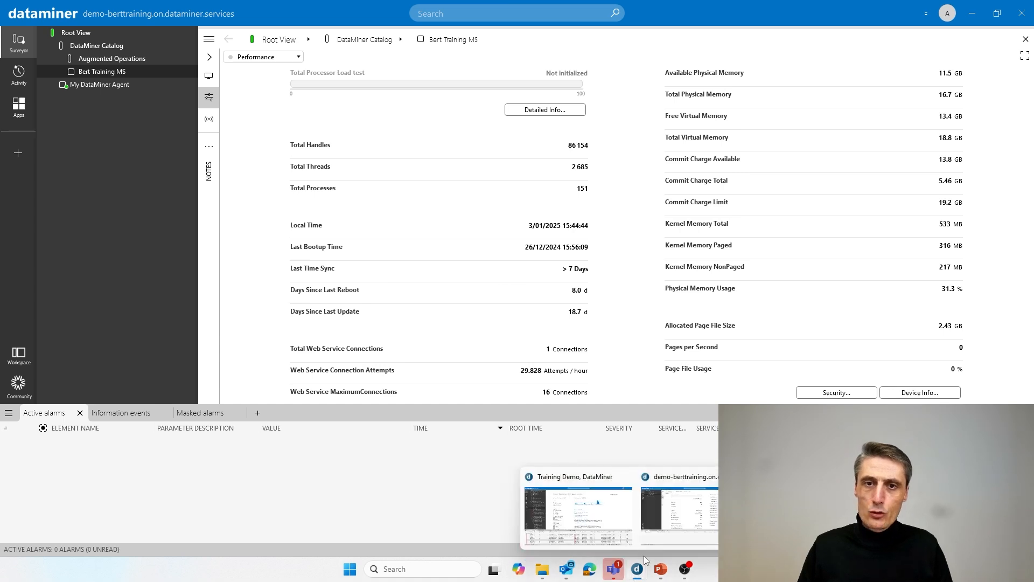
{"action": "left_click", "coordinate": [576, 498]}
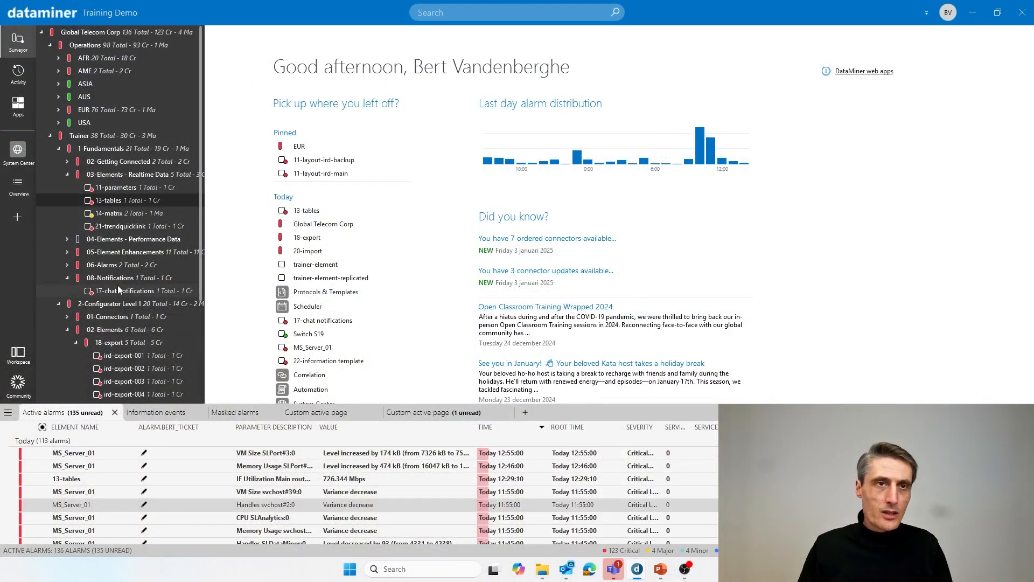
- Open the Stream Viewer for the ird-export-001 element and freeze its output
{"action": "left_click", "coordinate": [130, 357]}
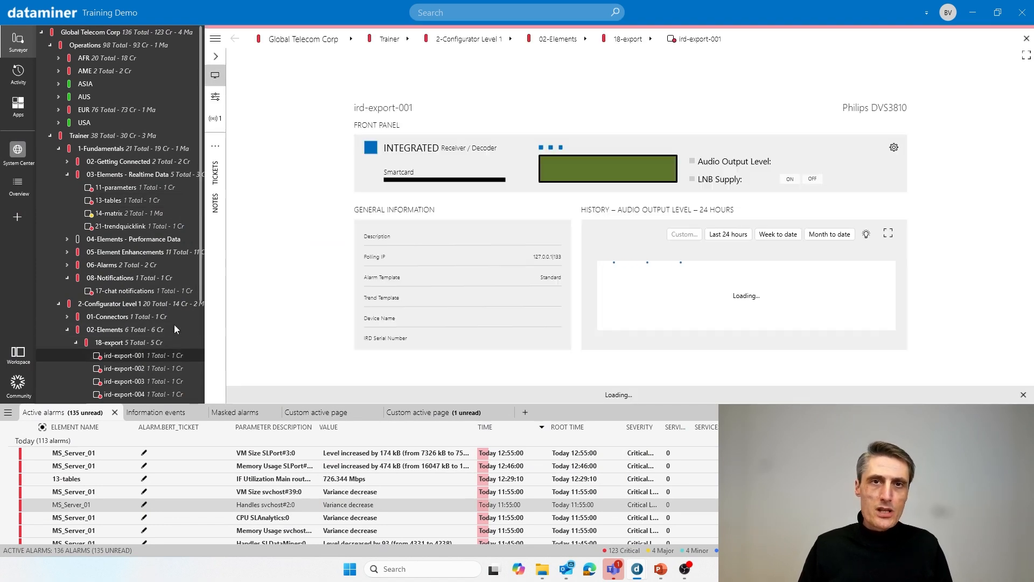
{"action": "right_click", "coordinate": [115, 356]}
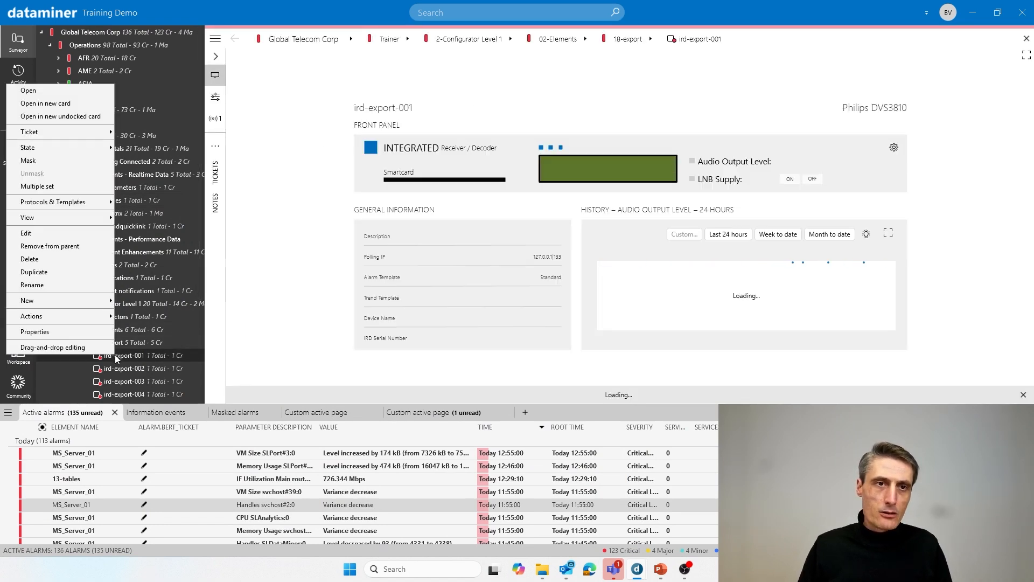
{"action": "mouse_move", "coordinate": [77, 219]}
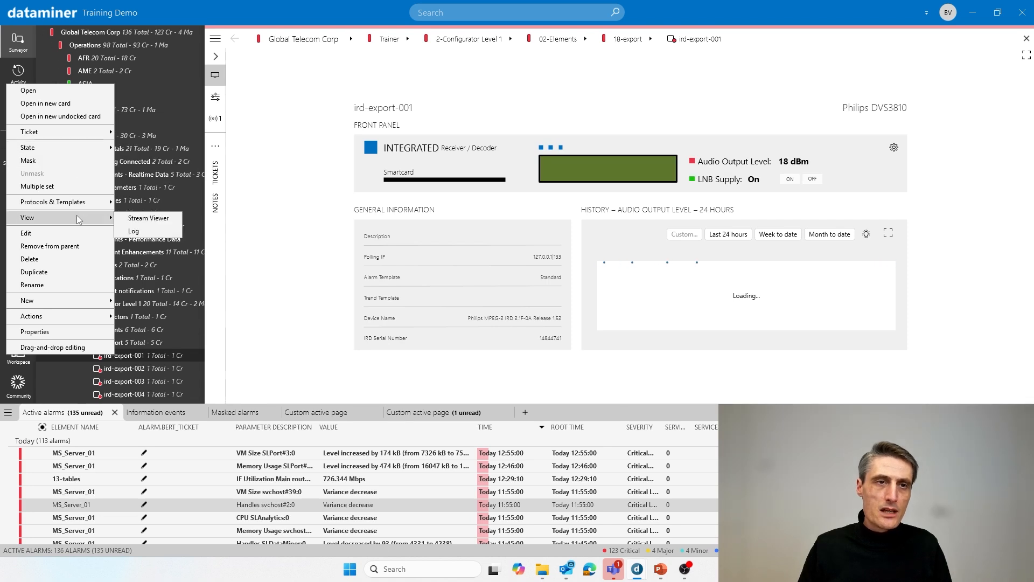
{"action": "left_click", "coordinate": [163, 222]}
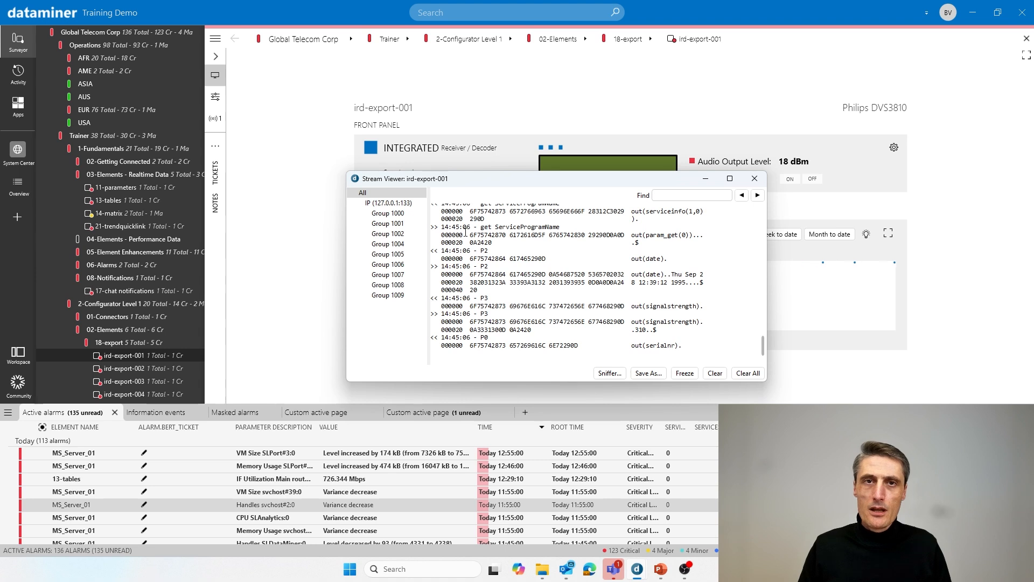
{"action": "left_click_drag", "start_coordinate": [480, 183], "coordinate": [447, 82]}
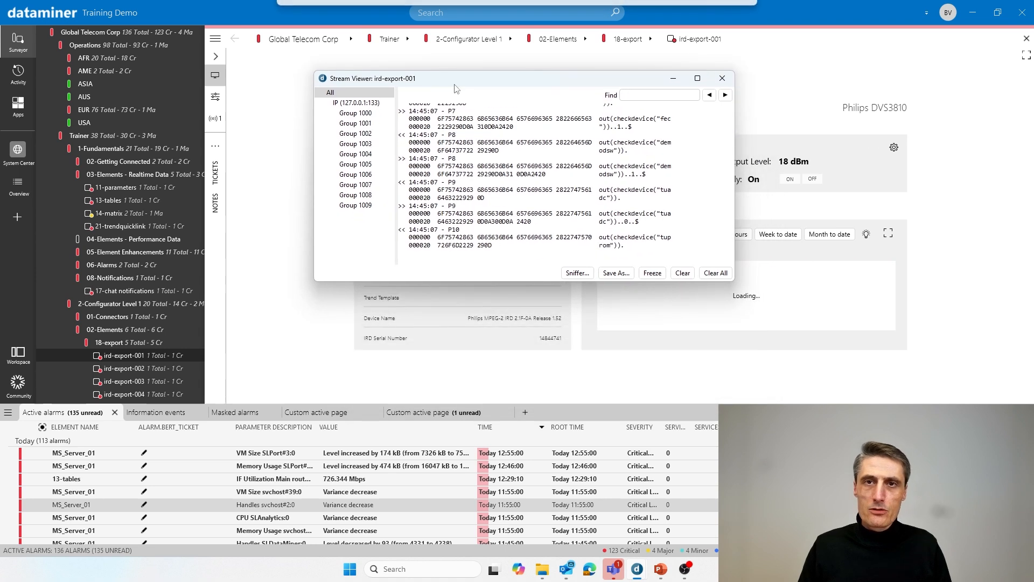
{"action": "left_click", "coordinate": [653, 273]}
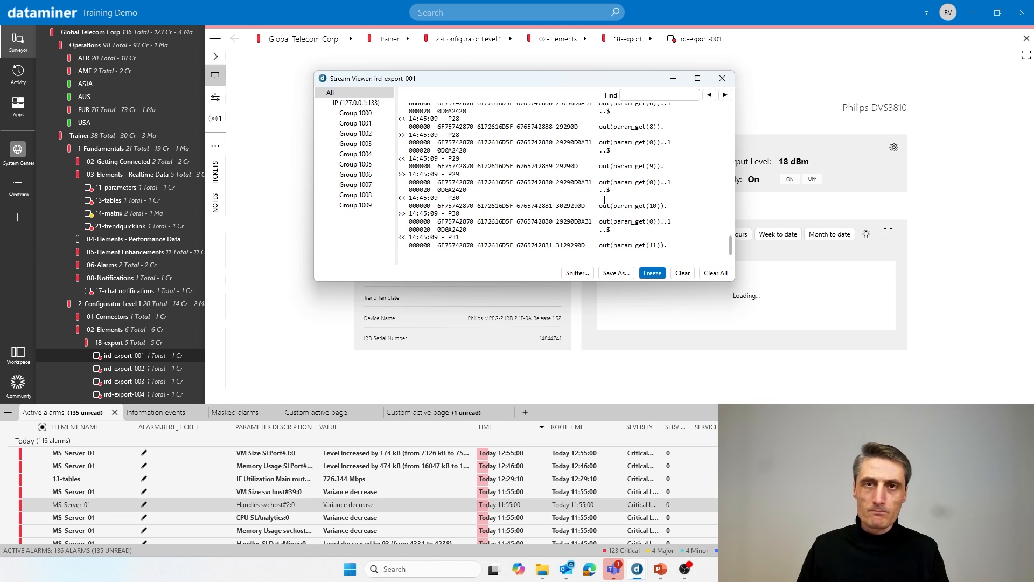
- Examine an outgoing P14 request in the frozen stream, including its direction marker, timestamp, parameter name and checkdevice command
{"action": "scroll", "coordinate": [614, 204], "scroll_direction": "up", "scroll_amount": 10}
{"action": "scroll", "coordinate": [614, 205], "scroll_direction": "down", "scroll_amount": 2}
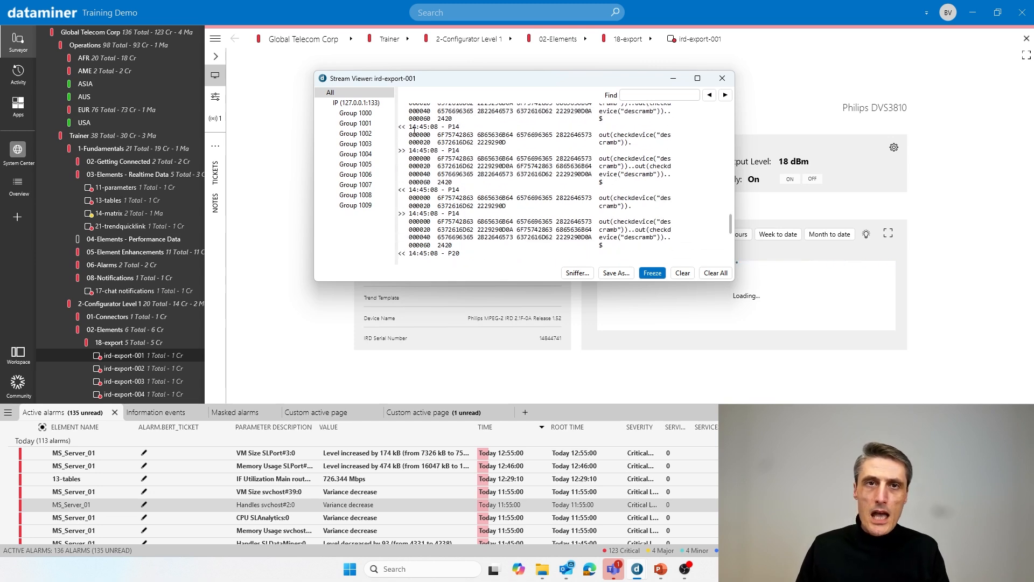
{"action": "double_click", "coordinate": [401, 126]}
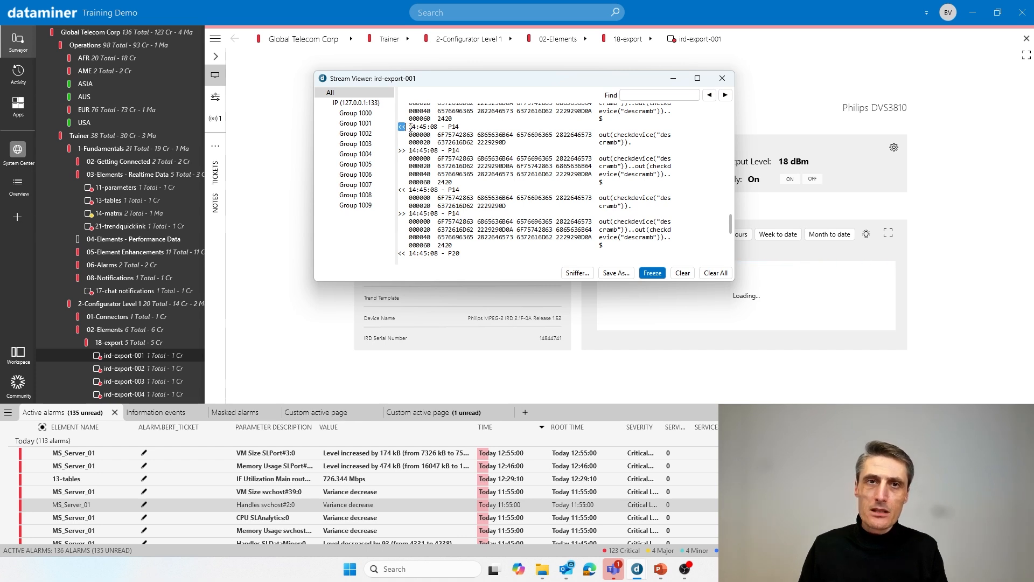
{"action": "left_click_drag", "start_coordinate": [410, 127], "coordinate": [462, 128]}
{"action": "left_click", "coordinate": [455, 127]}
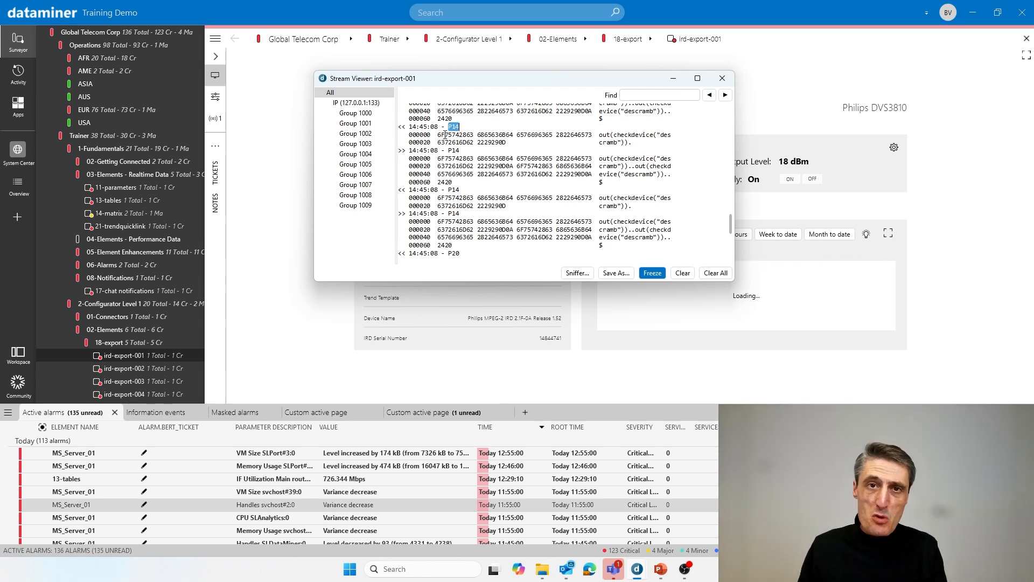
{"action": "left_click", "coordinate": [416, 135]}
{"action": "left_click_drag", "start_coordinate": [438, 135], "coordinate": [672, 134]}
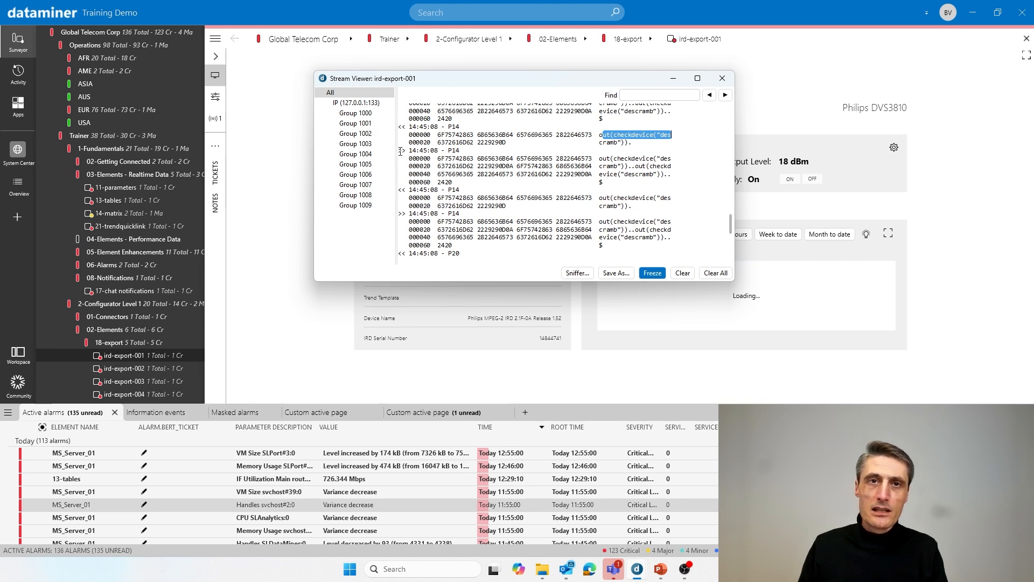
- Examine the incoming P14 response below that request, comparing its header and returned text
{"action": "left_click_drag", "start_coordinate": [399, 150], "coordinate": [459, 151]}
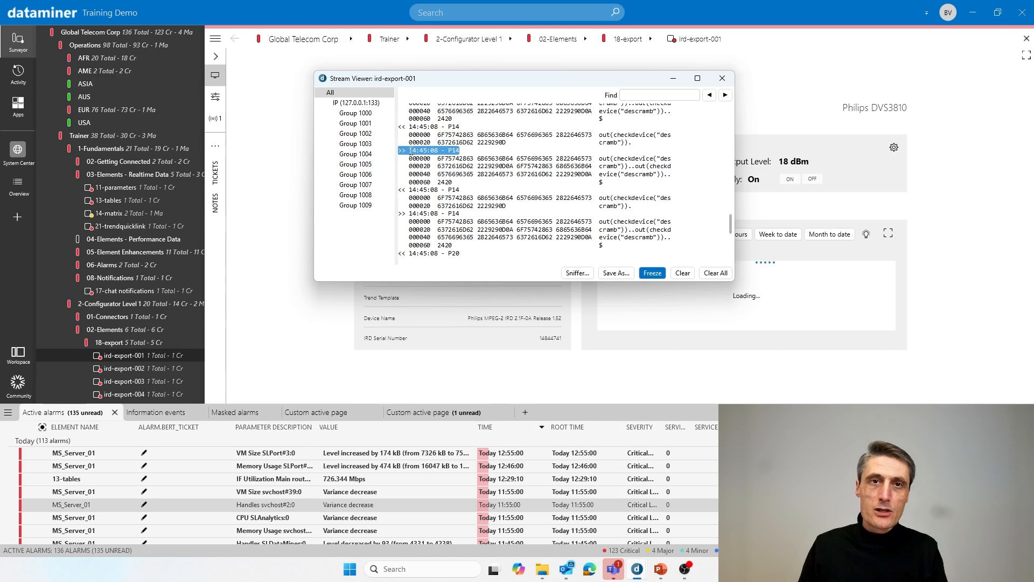
{"action": "left_click", "coordinate": [408, 150]}
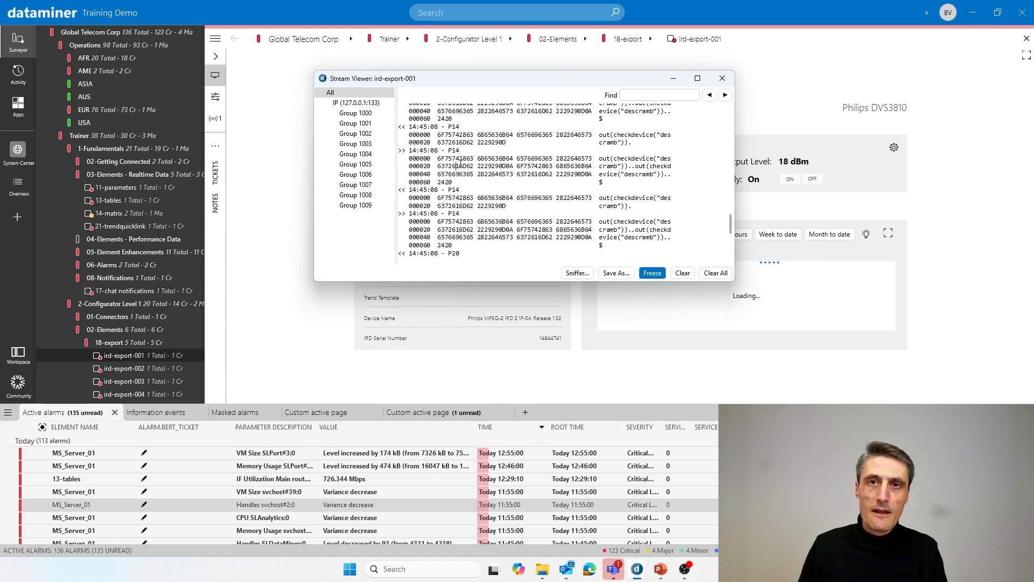
{"action": "left_click_drag", "start_coordinate": [492, 159], "coordinate": [650, 167]}
{"action": "left_click", "coordinate": [650, 167]}
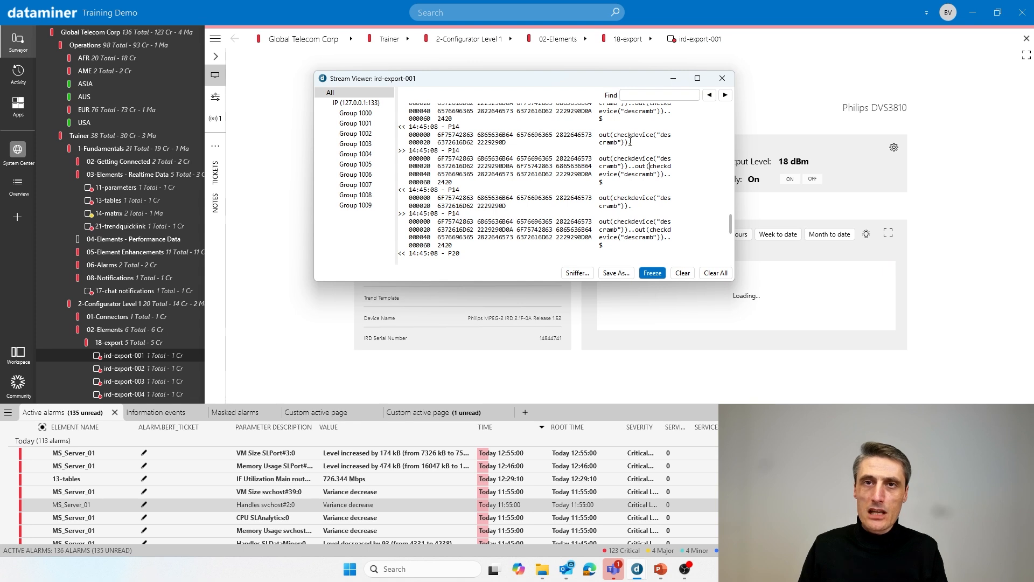
{"action": "left_click_drag", "start_coordinate": [639, 167], "coordinate": [661, 175]}
{"action": "left_click", "coordinate": [661, 176]}
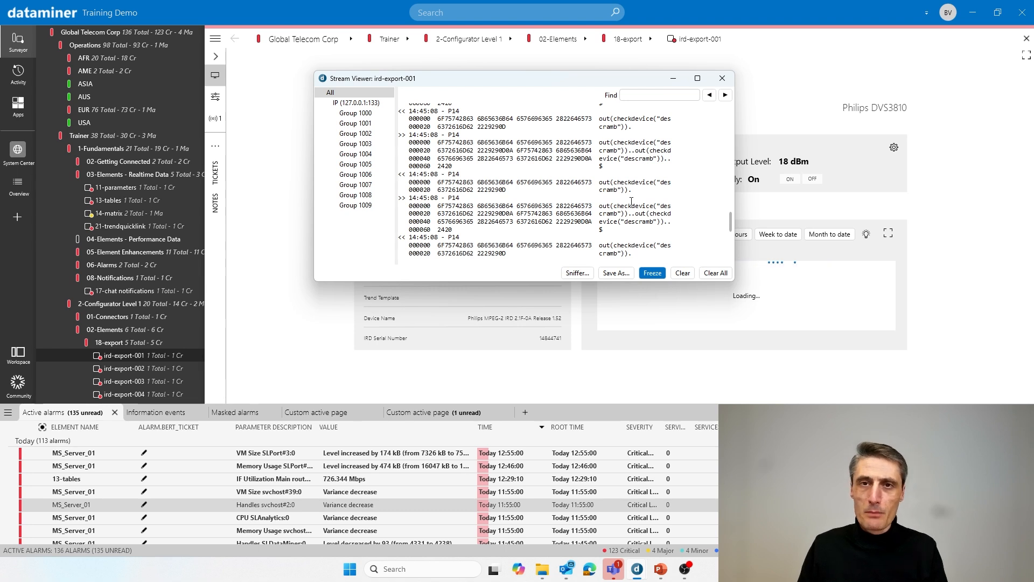
- Collapse and re-expand the groups under the IP connection (127.0.0.1:133), and close the Stream Viewer
{"action": "scroll", "coordinate": [630, 172], "scroll_direction": "up", "scroll_amount": 3}
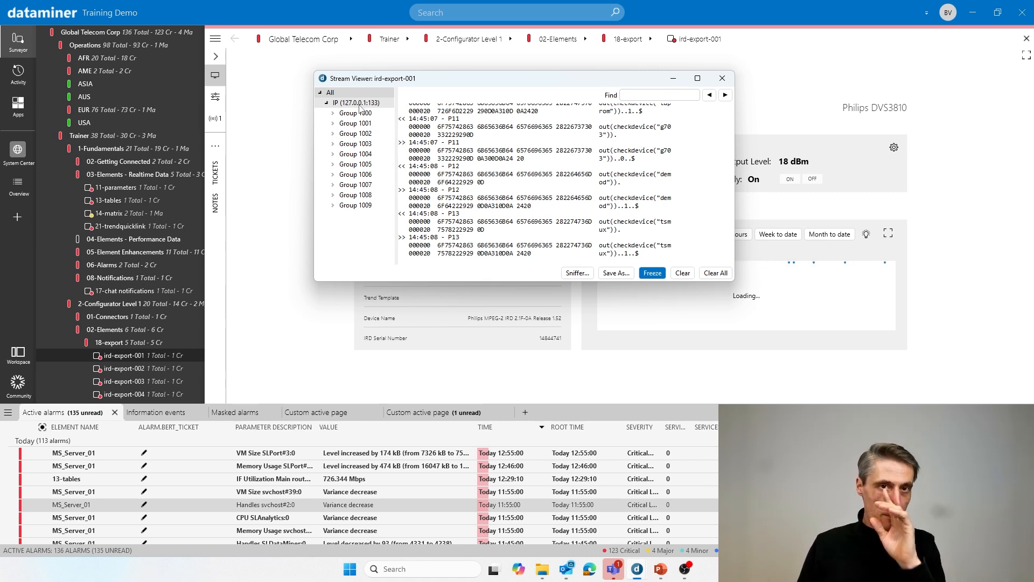
{"action": "left_click", "coordinate": [325, 103]}
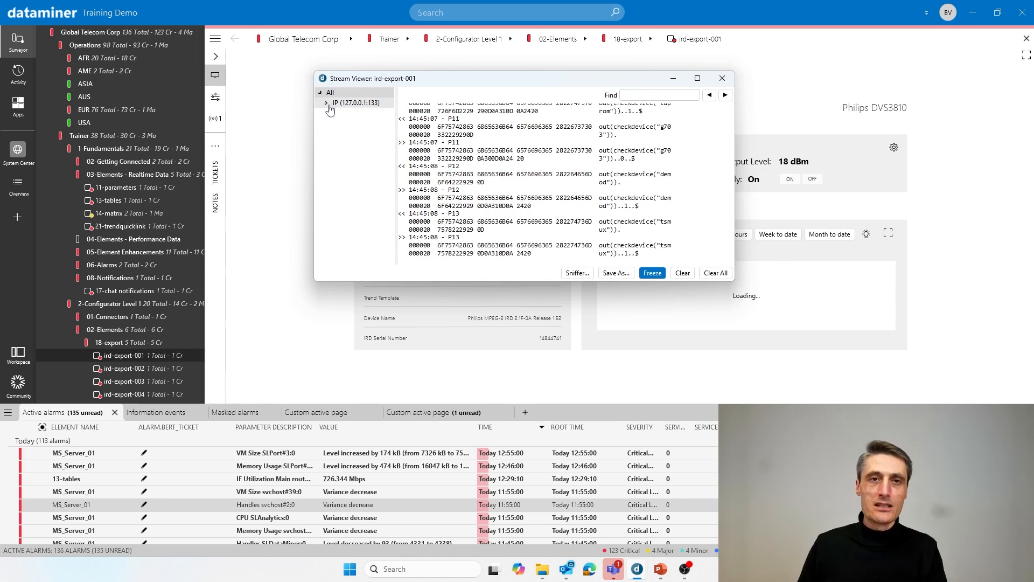
{"action": "left_click", "coordinate": [326, 103]}
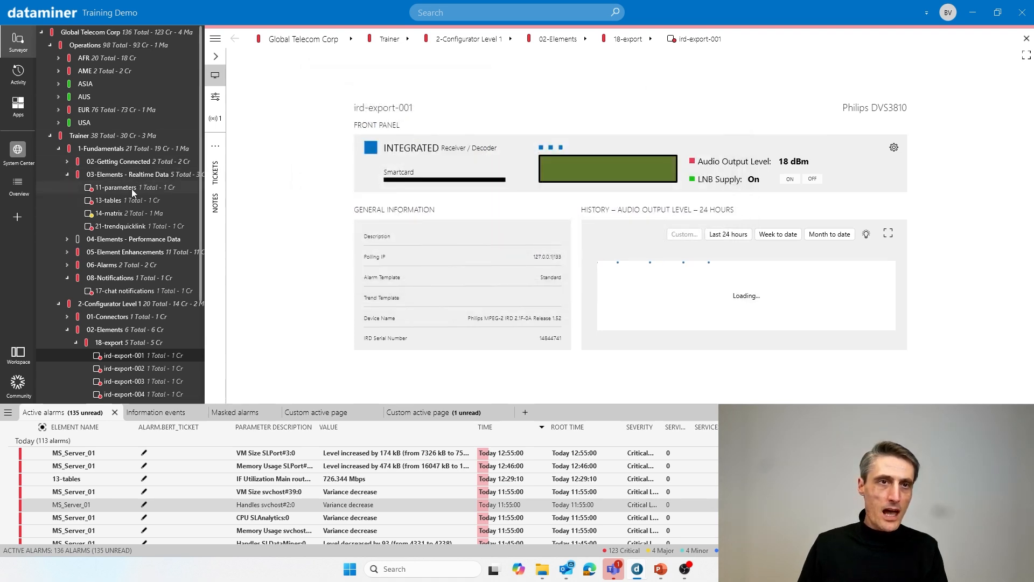
- Open the Stream Viewer for the 13-tables element, widen it, and freeze its output
{"action": "left_click", "coordinate": [116, 203]}
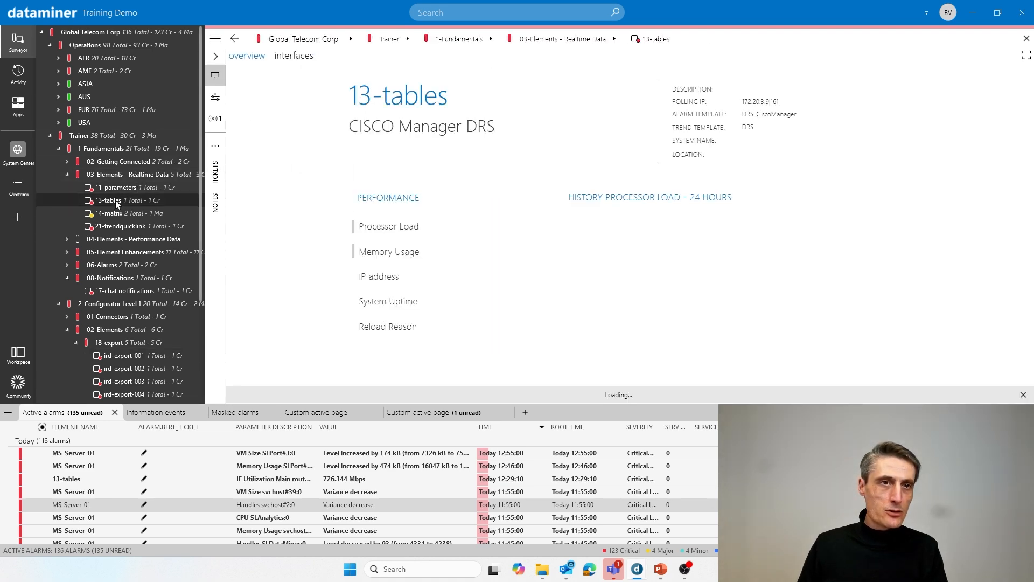
{"action": "right_click", "coordinate": [116, 203]}
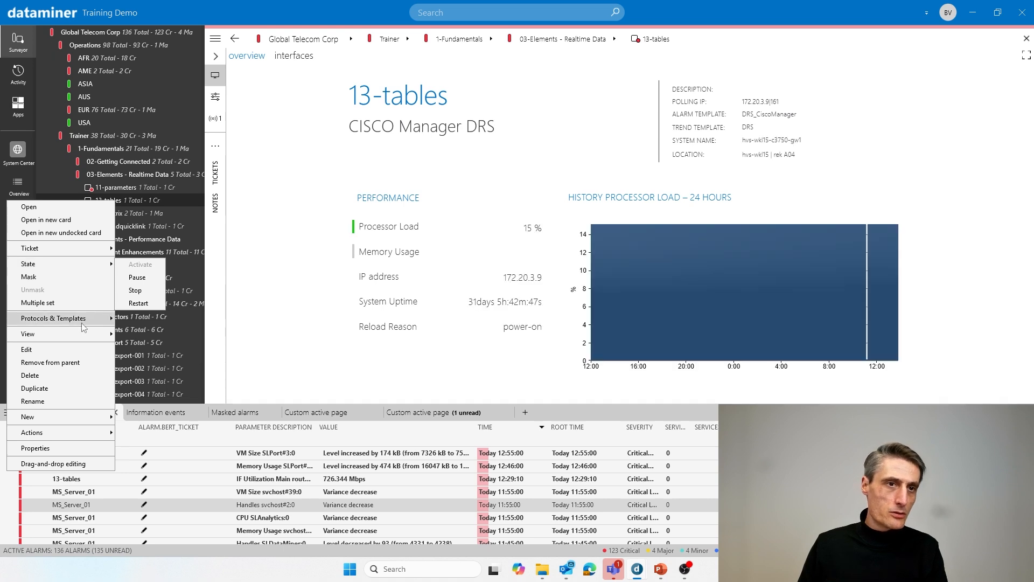
{"action": "mouse_move", "coordinate": [76, 334]}
{"action": "left_click", "coordinate": [143, 335]}
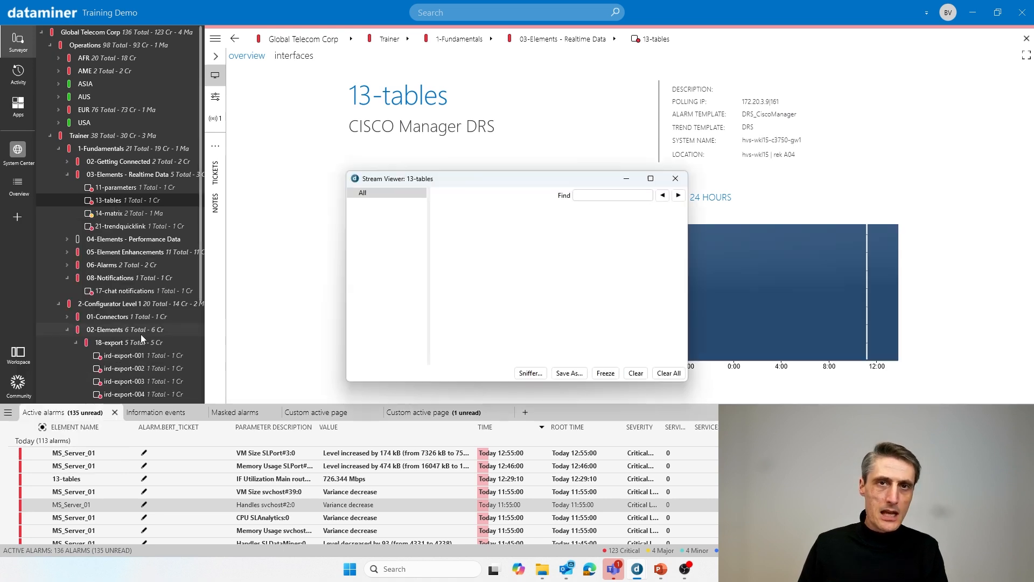
{"action": "left_click_drag", "start_coordinate": [532, 118], "coordinate": [532, 101]}
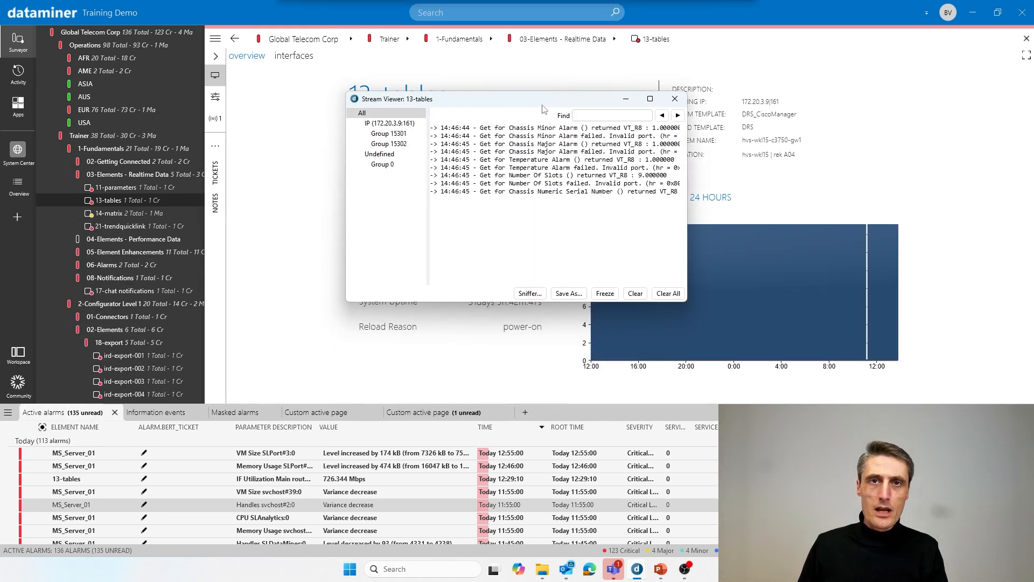
{"action": "left_click_drag", "start_coordinate": [687, 189], "coordinate": [852, 193]}
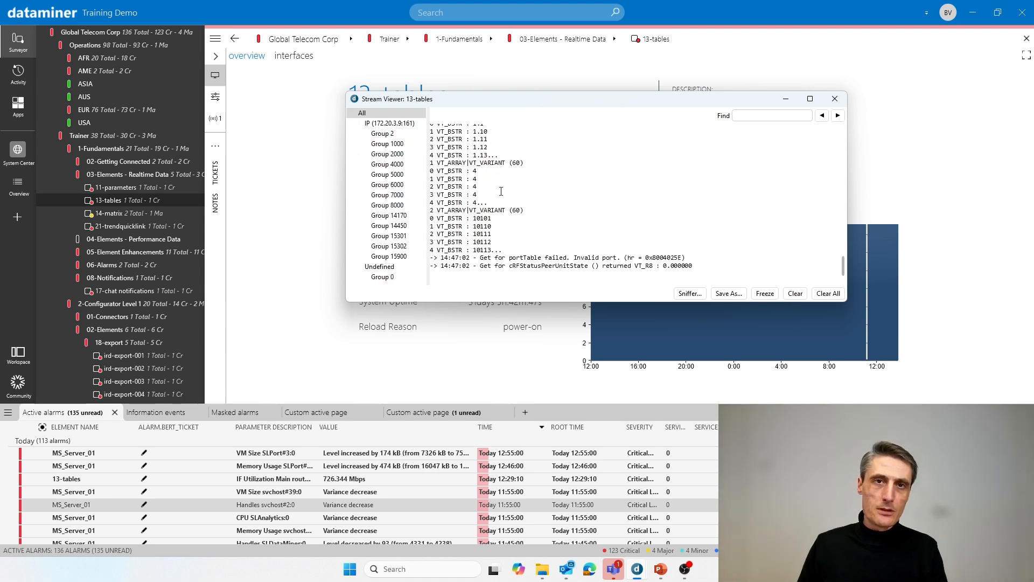
{"action": "left_click", "coordinate": [765, 293]}
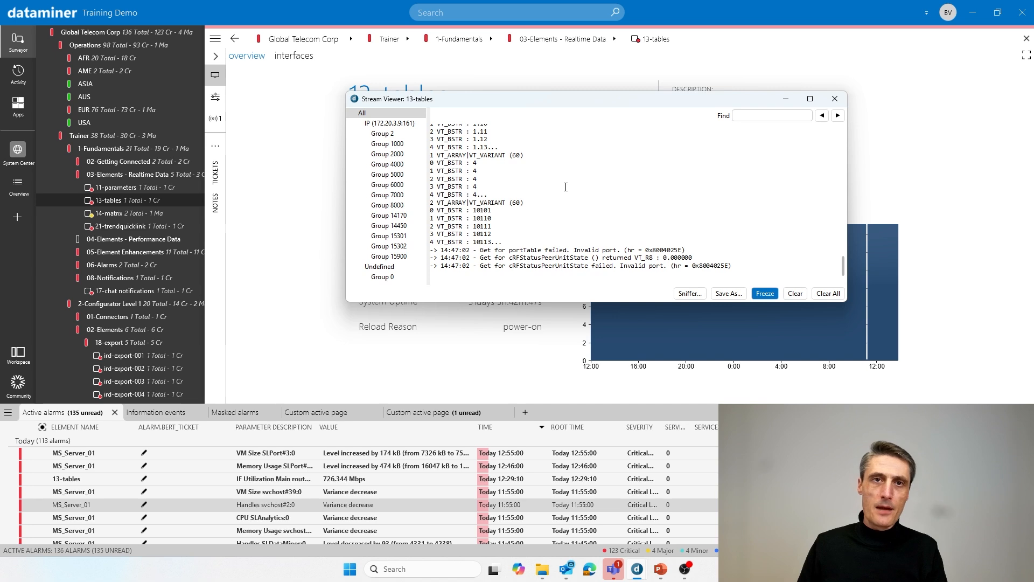
- Inspect the Get result for portTable and its returned arrays, and close the Stream Viewer
{"action": "scroll", "coordinate": [494, 214], "scroll_direction": "up", "scroll_amount": 6}
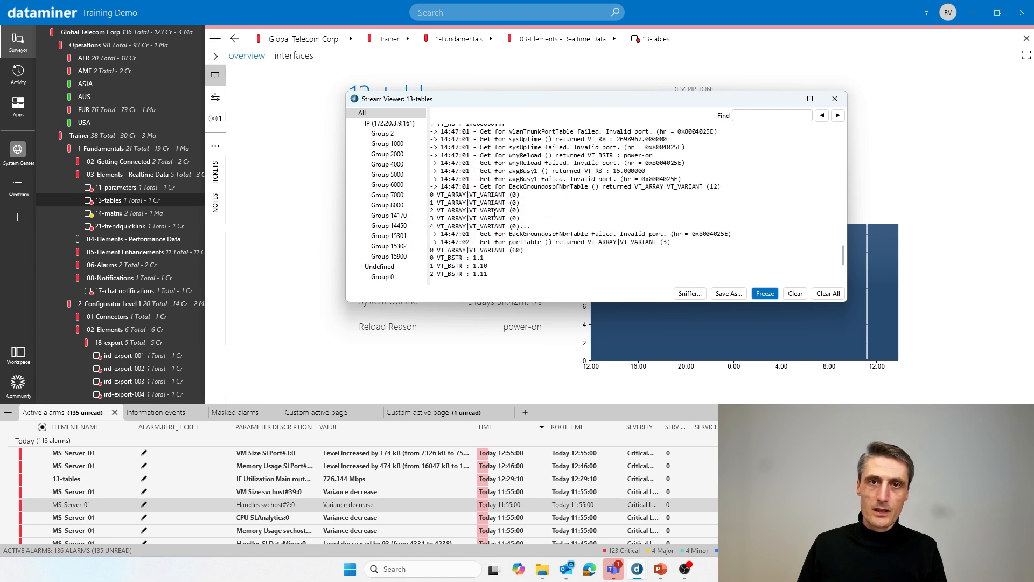
{"action": "left_click_drag", "start_coordinate": [491, 241], "coordinate": [537, 253]}
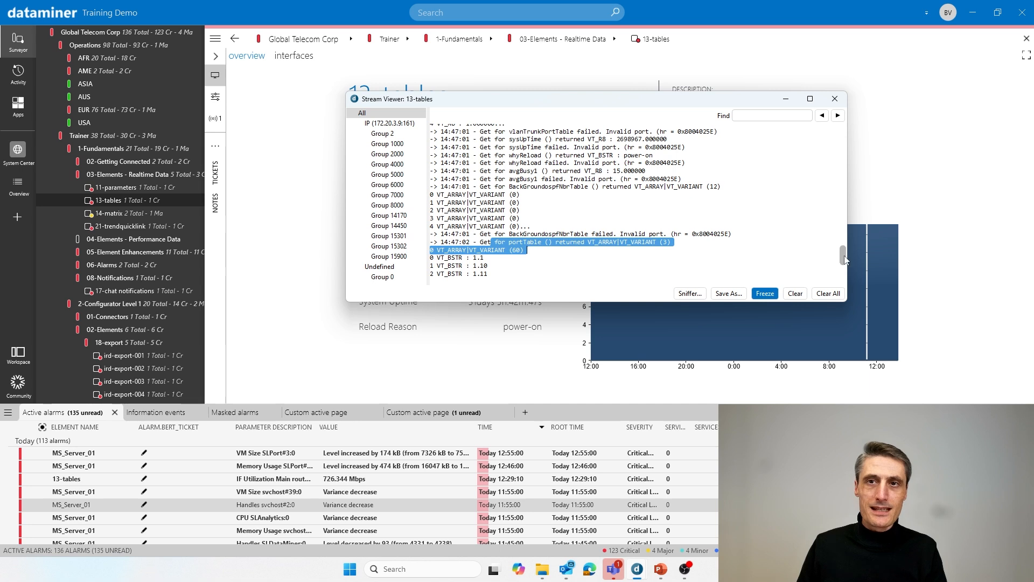
{"action": "left_click_drag", "start_coordinate": [844, 259], "coordinate": [846, 268]}
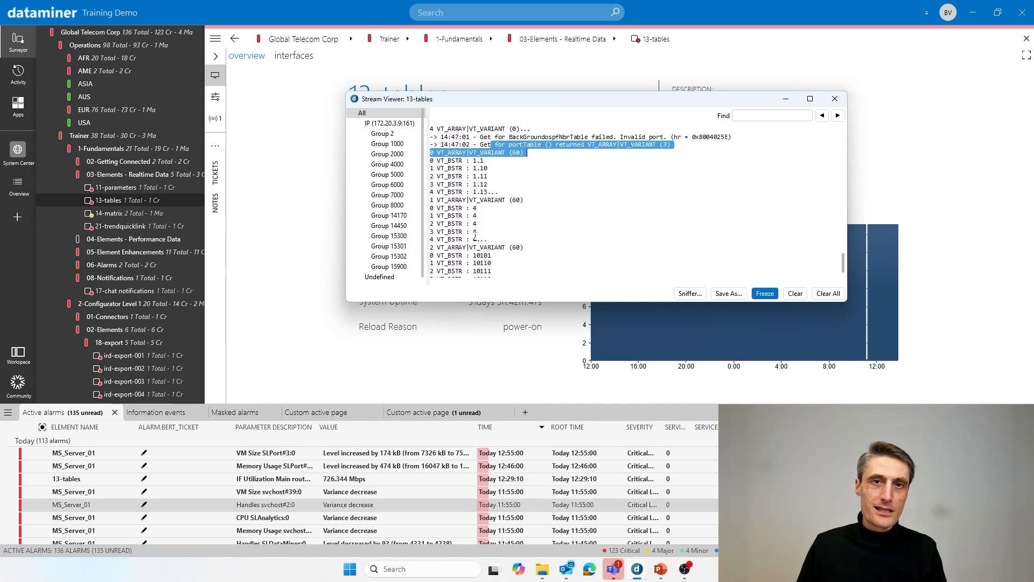
{"action": "left_click", "coordinate": [842, 102]}
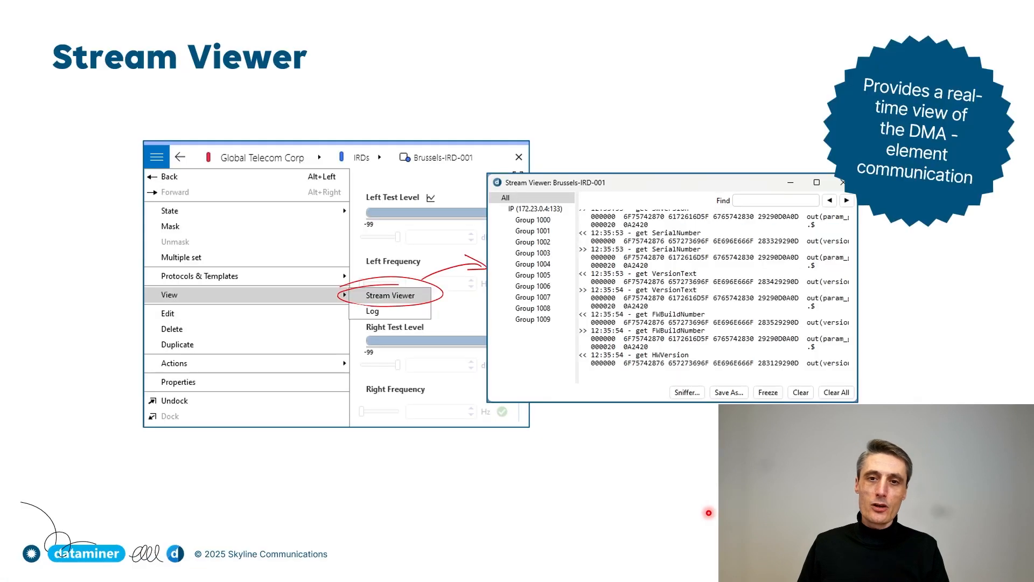
{"action": "left_click", "coordinate": [671, 568]}
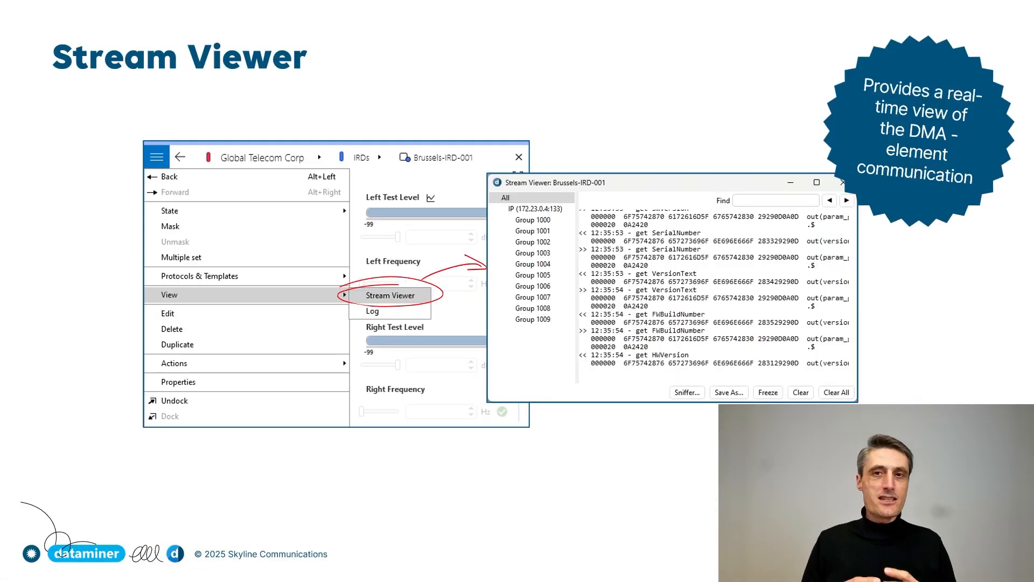
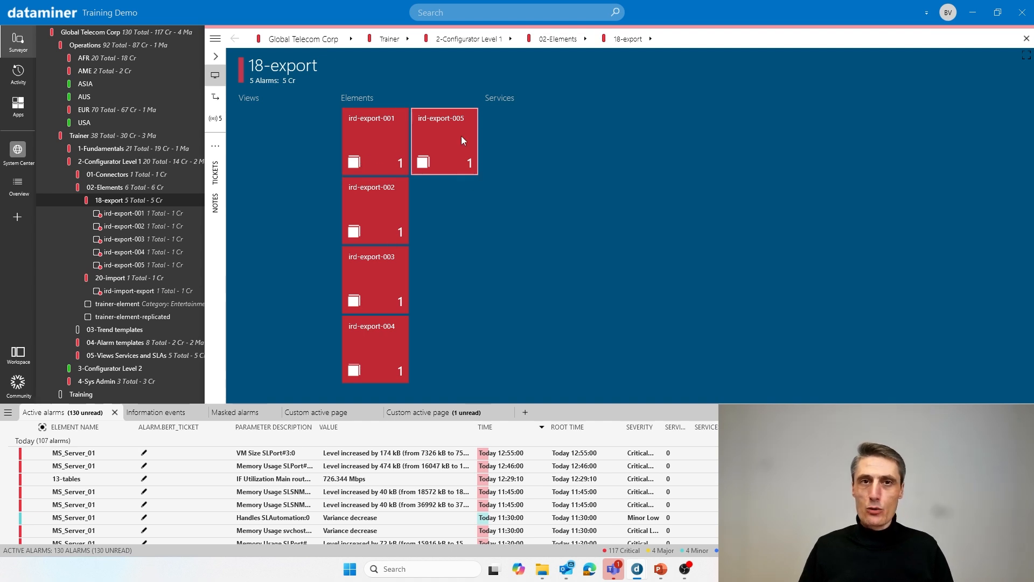
- Export all data of the 18-export view to the comma-separated file ExportedData.csv on the Desktop
{"action": "right_click", "coordinate": [115, 201]}
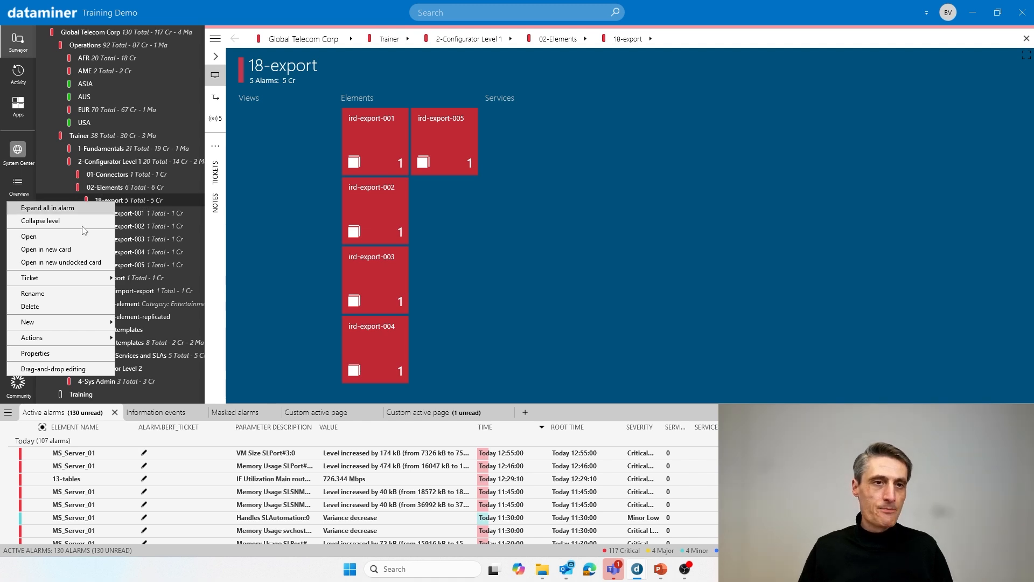
{"action": "mouse_move", "coordinate": [65, 343]}
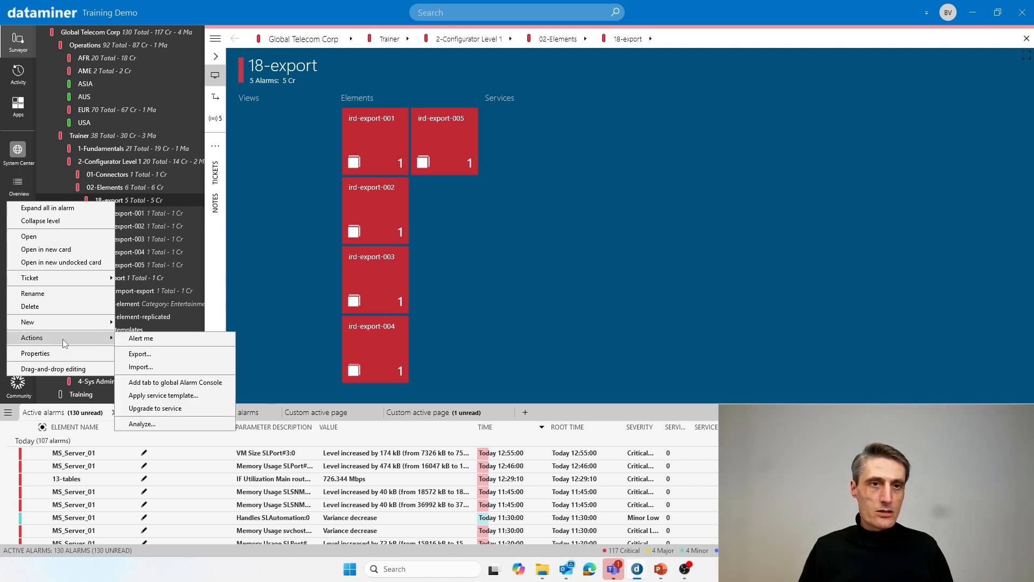
{"action": "left_click", "coordinate": [139, 354]}
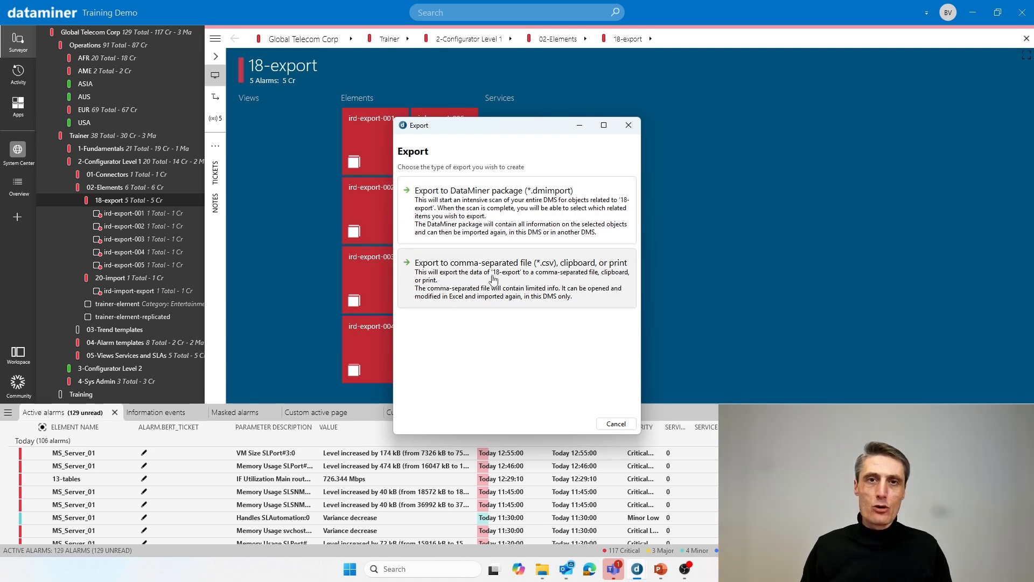
{"action": "left_click", "coordinate": [493, 279]}
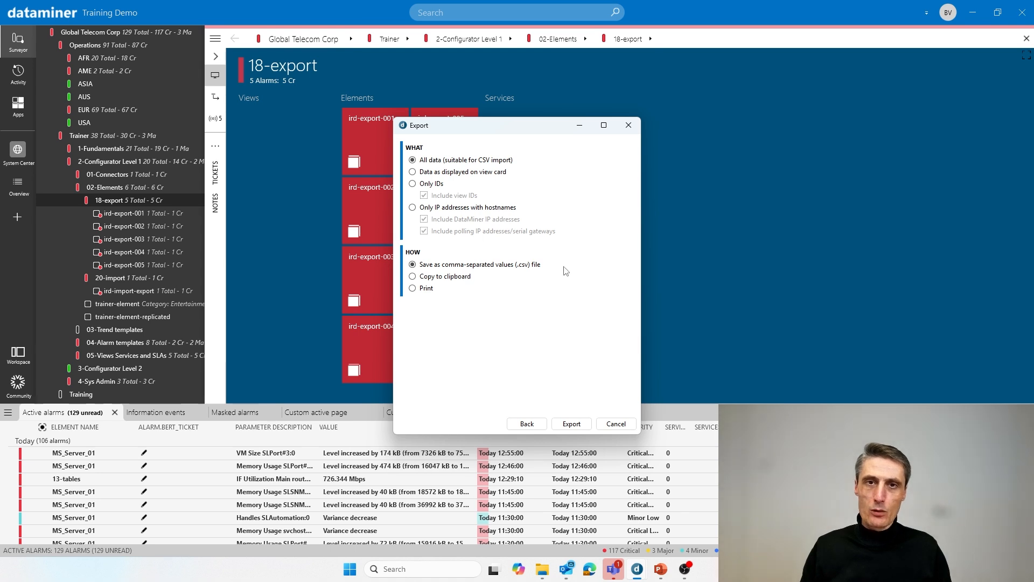
{"action": "left_click", "coordinate": [572, 423]}
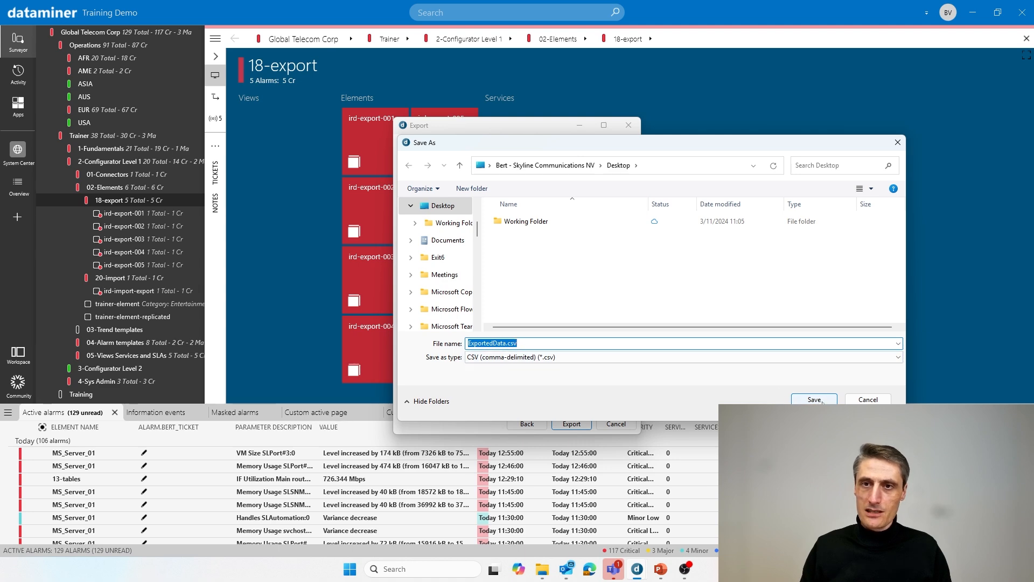
{"action": "left_click", "coordinate": [822, 401]}
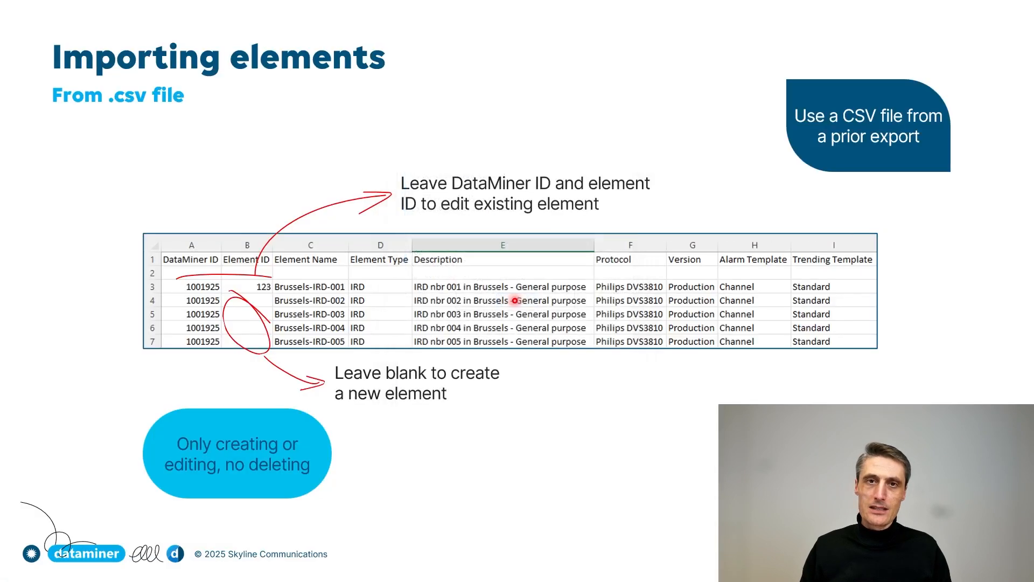
{"action": "left_click", "coordinate": [516, 301]}
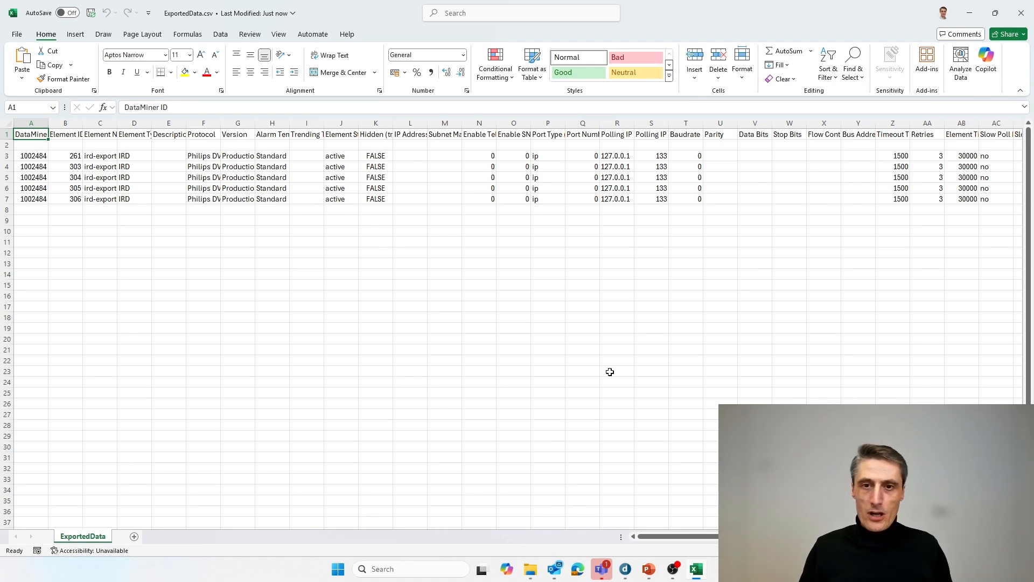
- Examine the column headers of ExportedData.csv in Excel, from the custom properties at the far end back to the DataMiner ID column
{"action": "left_click_drag", "start_coordinate": [677, 538], "coordinate": [838, 537]}
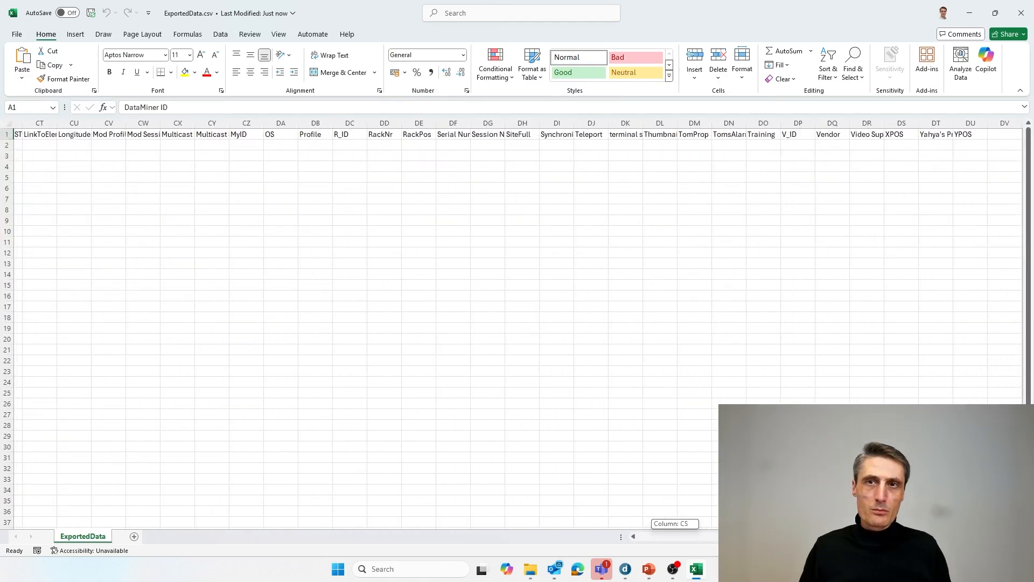
{"action": "left_click_drag", "start_coordinate": [838, 537], "coordinate": [807, 537]}
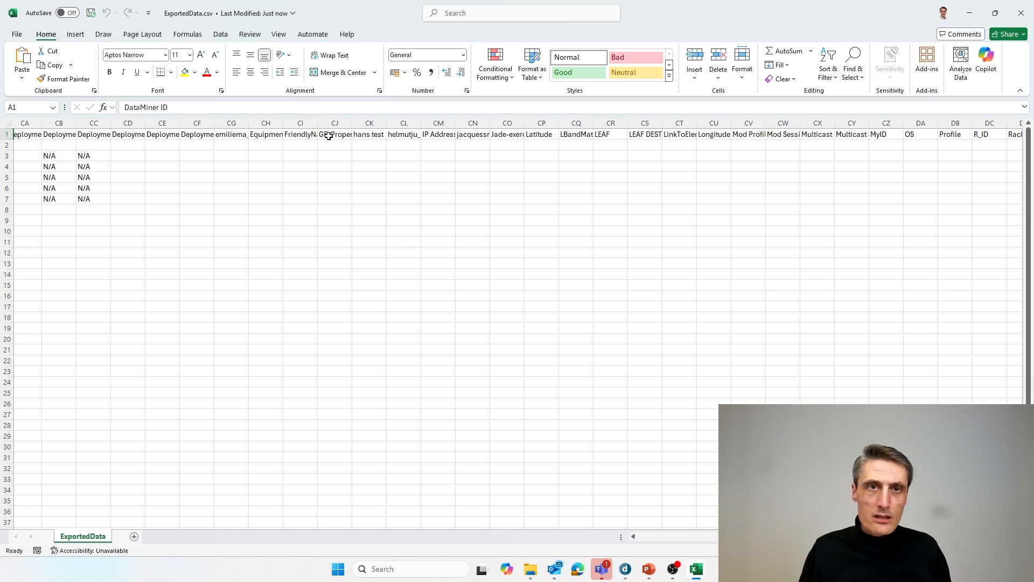
{"action": "left_click", "coordinate": [187, 137]}
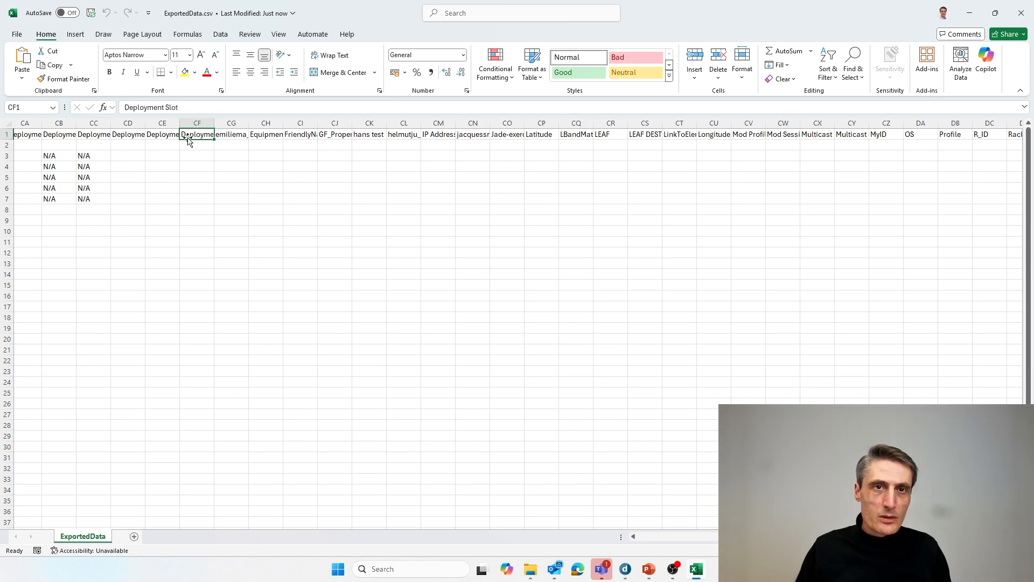
{"action": "key", "text": "Left"}
{"action": "key", "text": "Left"}
{"action": "key", "text": "Left"}
{"action": "key", "text": "Left"}
{"action": "key", "text": "Left"}
{"action": "key", "text": "Left"}
{"action": "key", "text": "Left"}
{"action": "key", "text": "Left"}
{"action": "key", "text": "Left"}
{"action": "key", "text": "Left"}
{"action": "key", "text": "Left"}
{"action": "key", "text": "Left"}
{"action": "key", "text": "Left"}
{"action": "key", "text": "Left"}
{"action": "key", "text": "Left"}
{"action": "key", "text": "Left"}
{"action": "key", "text": "Left"}
{"action": "key", "text": "Left"}
{"action": "key", "text": "Left"}
{"action": "key", "text": "Left"}
{"action": "key", "text": "Left"}
{"action": "key", "text": "Left"}
{"action": "key", "text": "Left"}
{"action": "key", "text": "Left"}
{"action": "key", "text": "Left"}
{"action": "key", "text": "Left"}
{"action": "key", "text": "Left"}
{"action": "key", "text": "Left"}
{"action": "key", "text": "Left"}
{"action": "key", "text": "Left"}
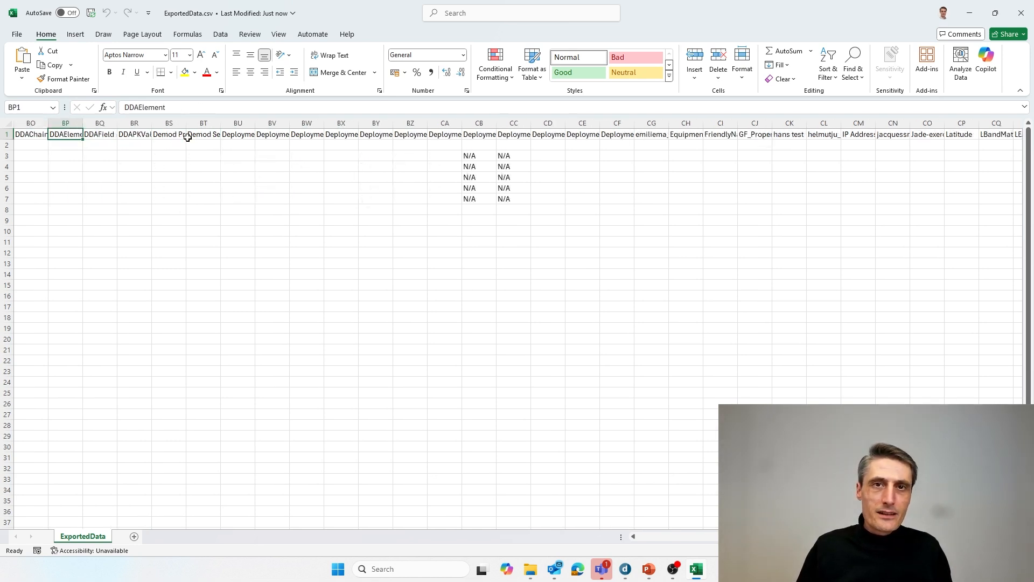
{"action": "key", "text": "Left"}
{"action": "key", "text": "Left"}
{"action": "key", "text": "Left"}
{"action": "key", "text": "Left"}
{"action": "key", "text": "Left"}
{"action": "key", "text": "Left"}
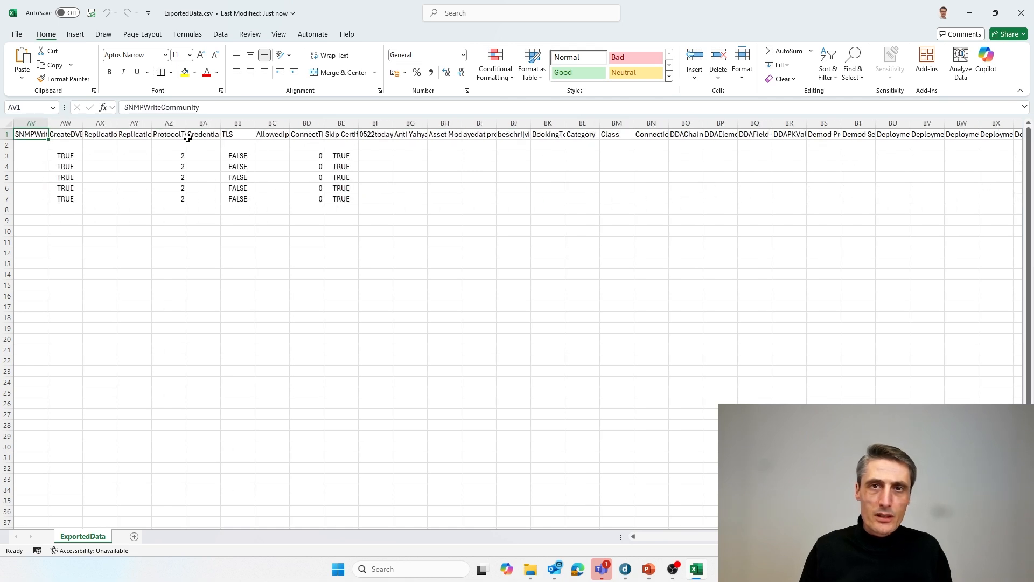
{"action": "left_click", "coordinate": [617, 146]}
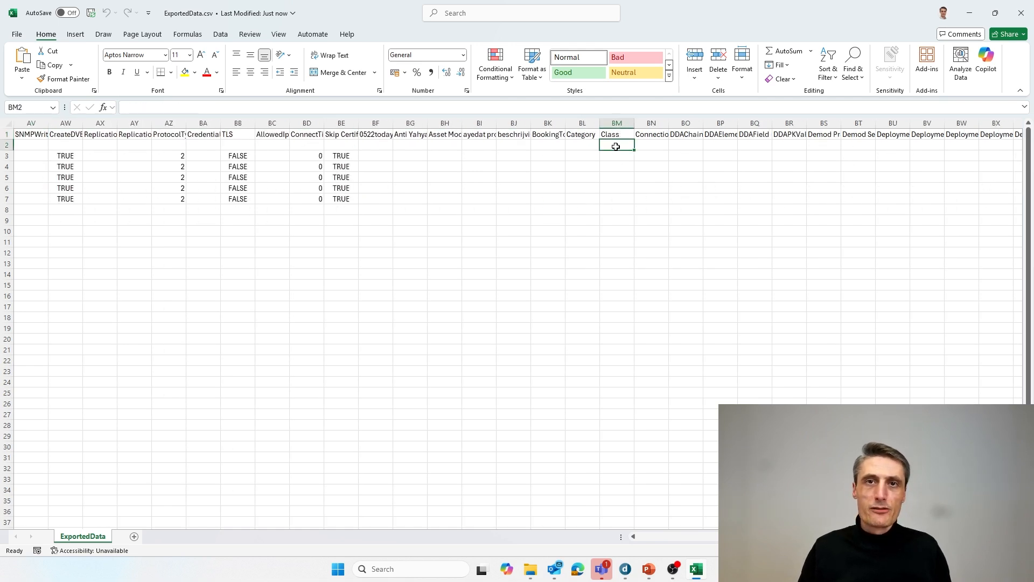
{"action": "key", "text": "Left"}
{"action": "key", "text": "Left"}
{"action": "key", "text": "Left"}
{"action": "key", "text": "Left"}
{"action": "key", "text": "Left"}
{"action": "key", "text": "Left"}
{"action": "key", "text": "Left"}
{"action": "key", "text": "Left"}
{"action": "key", "text": "Left"}
{"action": "key", "text": "Left"}
{"action": "key", "text": "Left"}
{"action": "key", "text": "Left"}
{"action": "key", "text": "Left"}
{"action": "key", "text": "Left"}
{"action": "key", "text": "Left"}
{"action": "key", "text": "Left"}
{"action": "key", "text": "Left"}
{"action": "key", "text": "Left"}
{"action": "key", "text": "Left"}
{"action": "key", "text": "Left"}
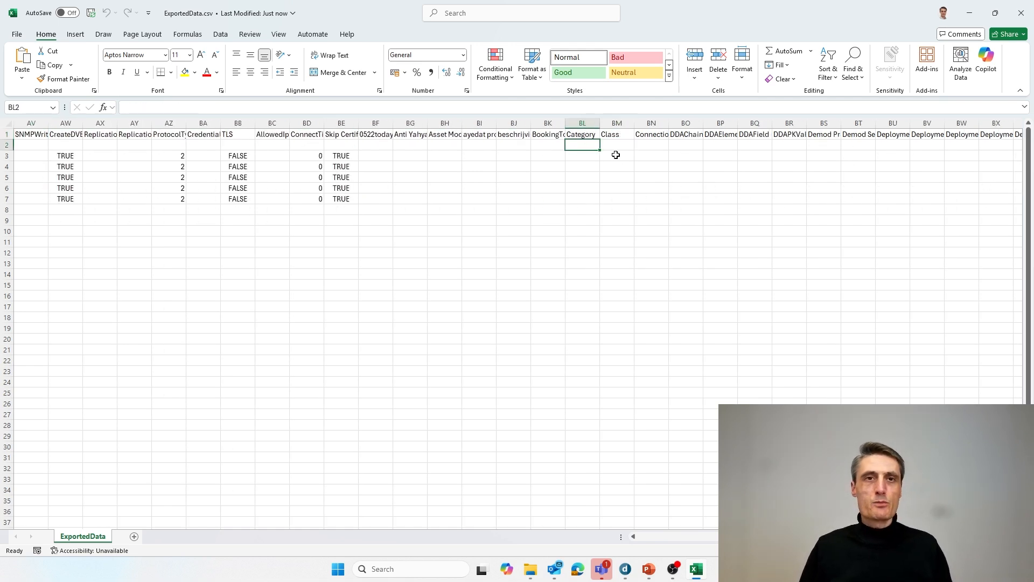
{"action": "key", "text": "Left"}
{"action": "key", "text": "Left"}
{"action": "key", "text": "Left"}
{"action": "key", "text": "Left"}
{"action": "key", "text": "Left"}
{"action": "key", "text": "Left"}
{"action": "key", "text": "Left"}
{"action": "key", "text": "Left"}
{"action": "key", "text": "Left"}
{"action": "key", "text": "Left"}
{"action": "key", "text": "Left"}
{"action": "key", "text": "Left"}
{"action": "key", "text": "Left"}
{"action": "key", "text": "Left"}
{"action": "key", "text": "Left"}
{"action": "key", "text": "Left"}
{"action": "key", "text": "Left"}
{"action": "key", "text": "Left"}
{"action": "key", "text": "Left"}
{"action": "key", "text": "Left"}
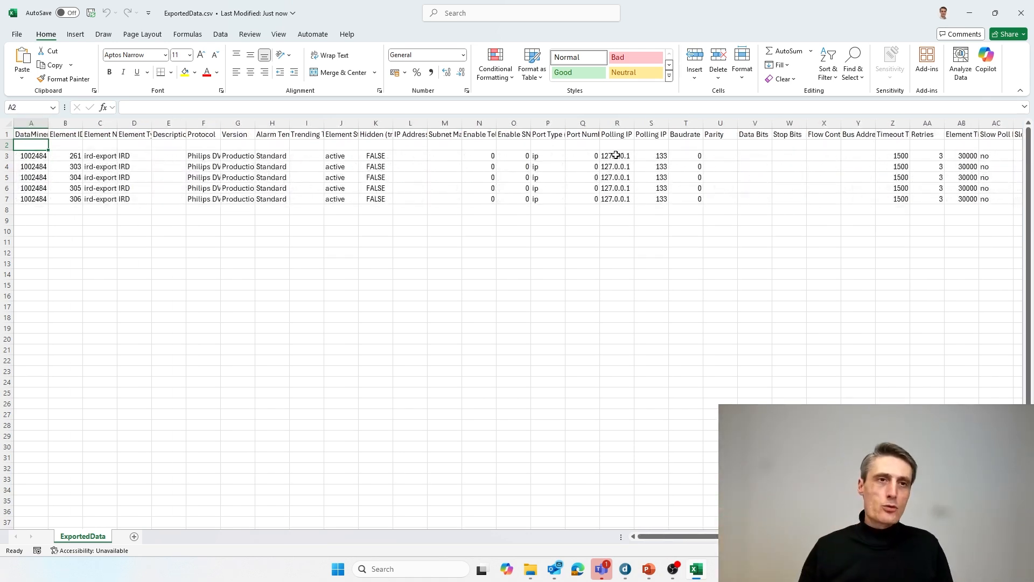
- Widen the DataMiner ID, Element ID, Element Name, Element Type, Protocol and Version columns so their contents are readable
{"action": "left_click_drag", "start_coordinate": [48, 119], "coordinate": [220, 124]}
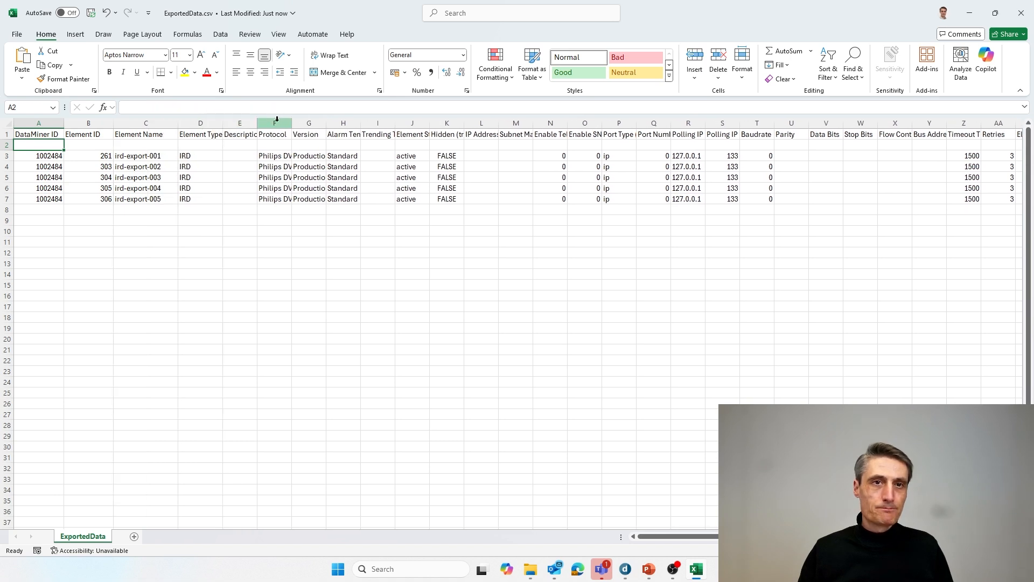
{"action": "left_click_drag", "start_coordinate": [291, 123], "coordinate": [375, 120]}
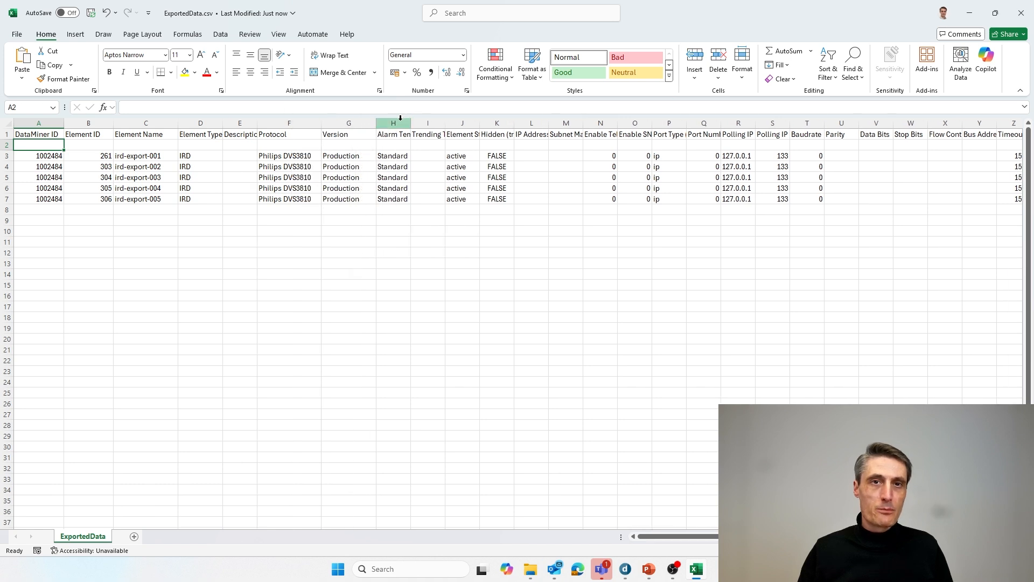
{"action": "right_click", "coordinate": [401, 122]}
{"action": "key", "text": "Escape"}
{"action": "left_click", "coordinate": [47, 220]}
- Rename the first three elements in the Element Name column to ird-export--001, ird-export--002 and ird-export--003
{"action": "left_click", "coordinate": [139, 156]}
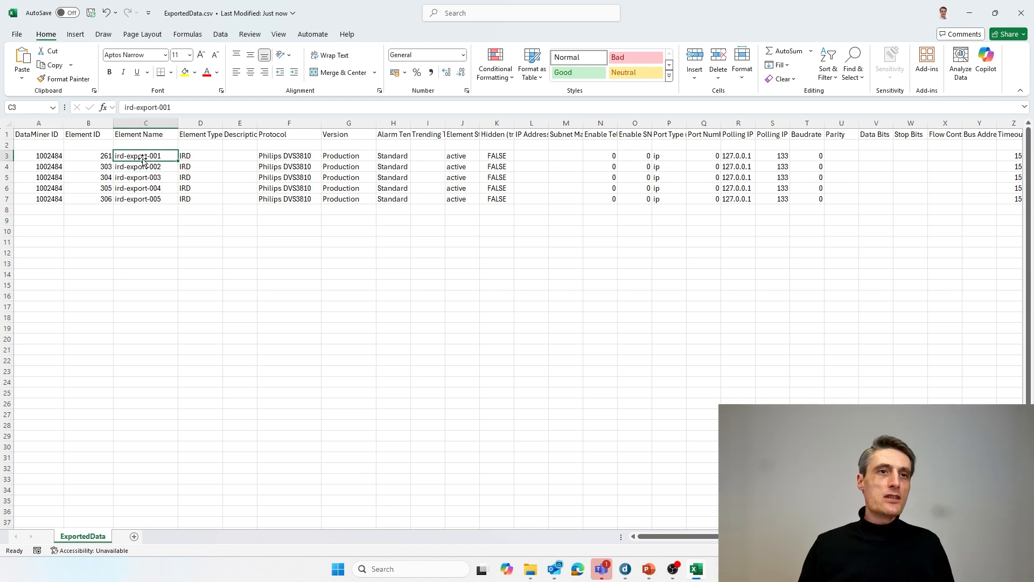
{"action": "left_click", "coordinate": [163, 108]}
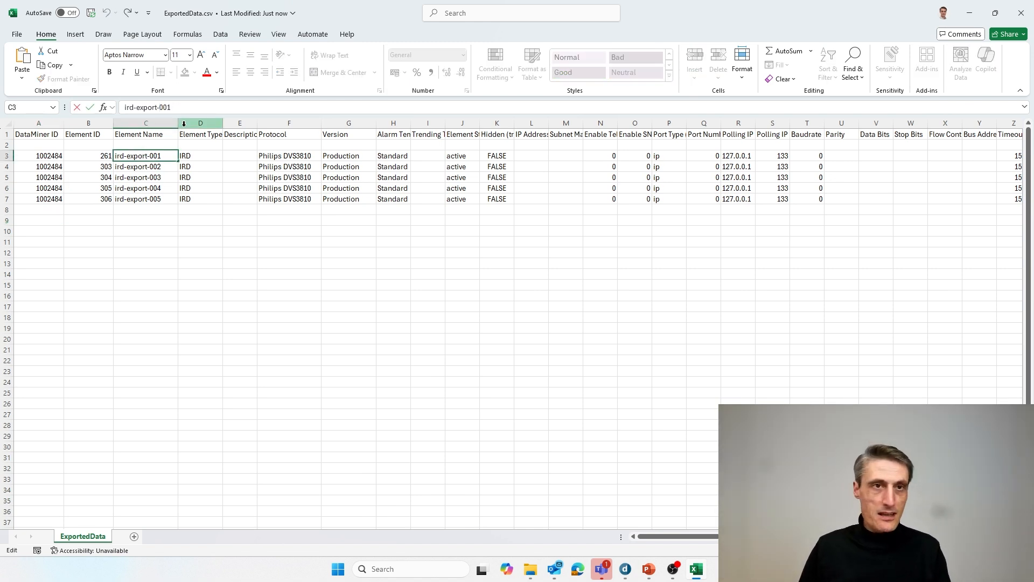
{"action": "type", "text": "-"}
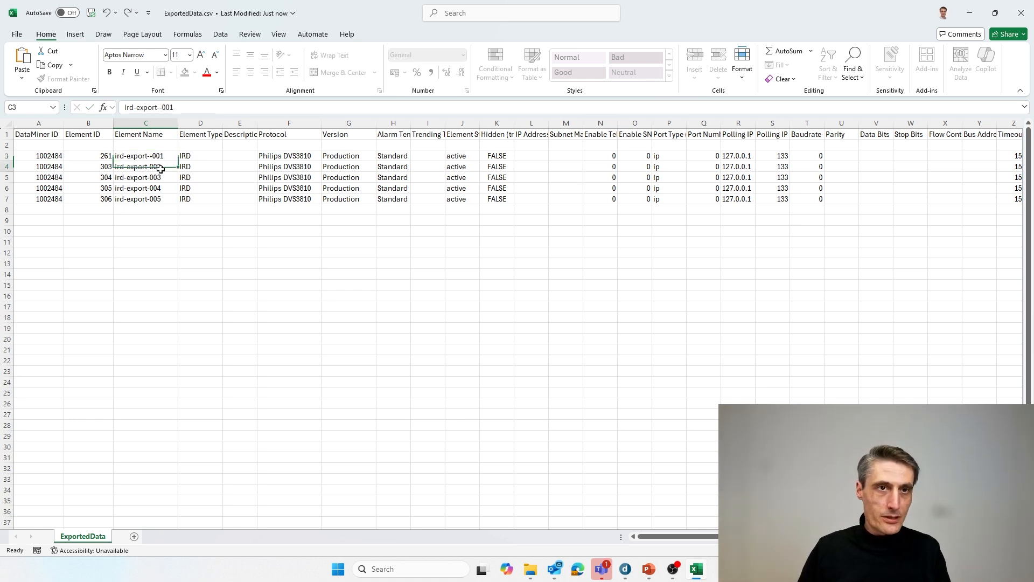
{"action": "left_click", "coordinate": [160, 169]}
{"action": "left_click", "coordinate": [167, 108]}
{"action": "type", "text": "-"}
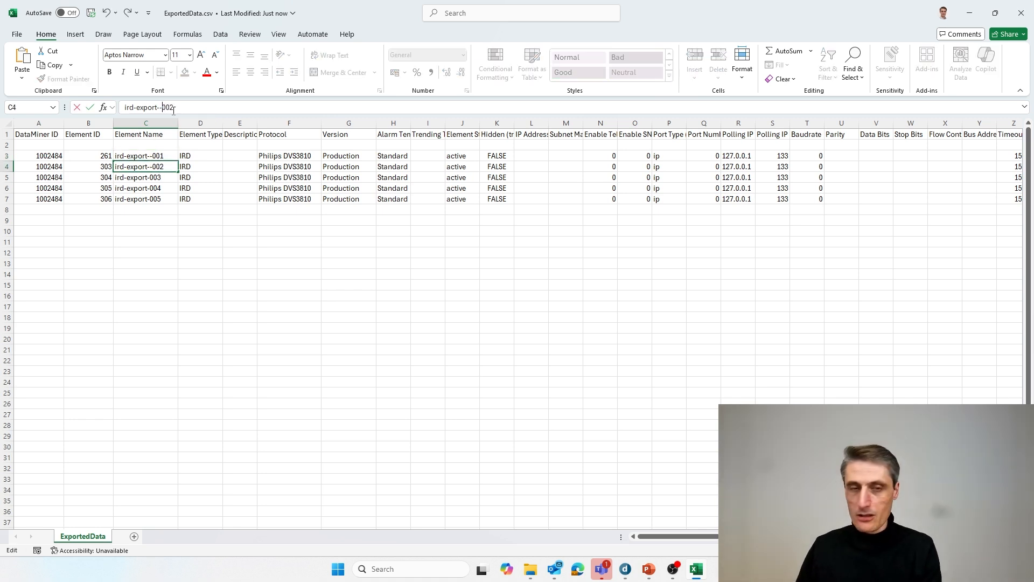
{"action": "left_click", "coordinate": [152, 179]}
{"action": "left_click", "coordinate": [163, 106]}
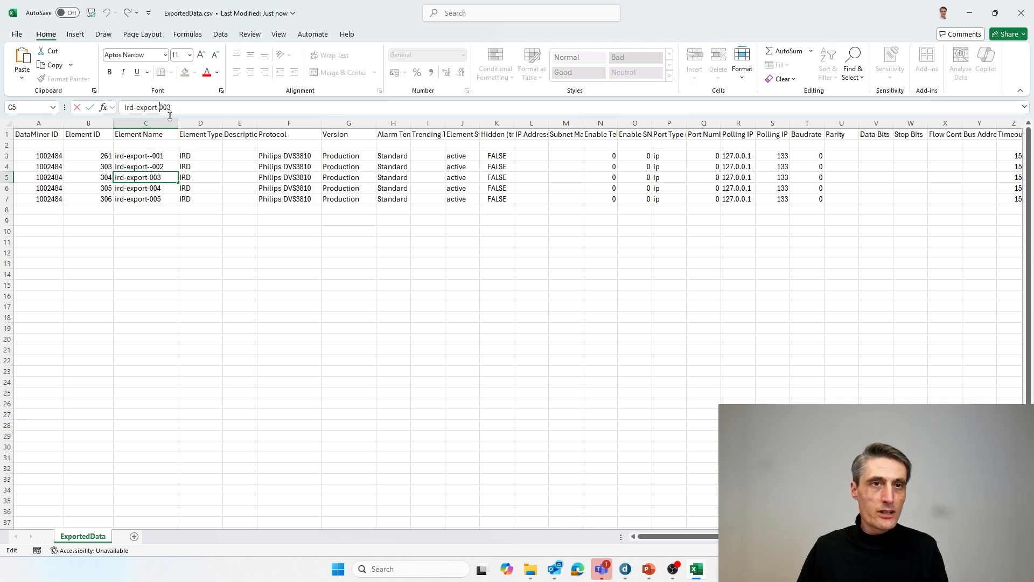
{"action": "type", "text": "-"}
- Rename the last two elements in the Element Name column to ird-export--004 and ird-export--005
{"action": "left_click", "coordinate": [146, 186]}
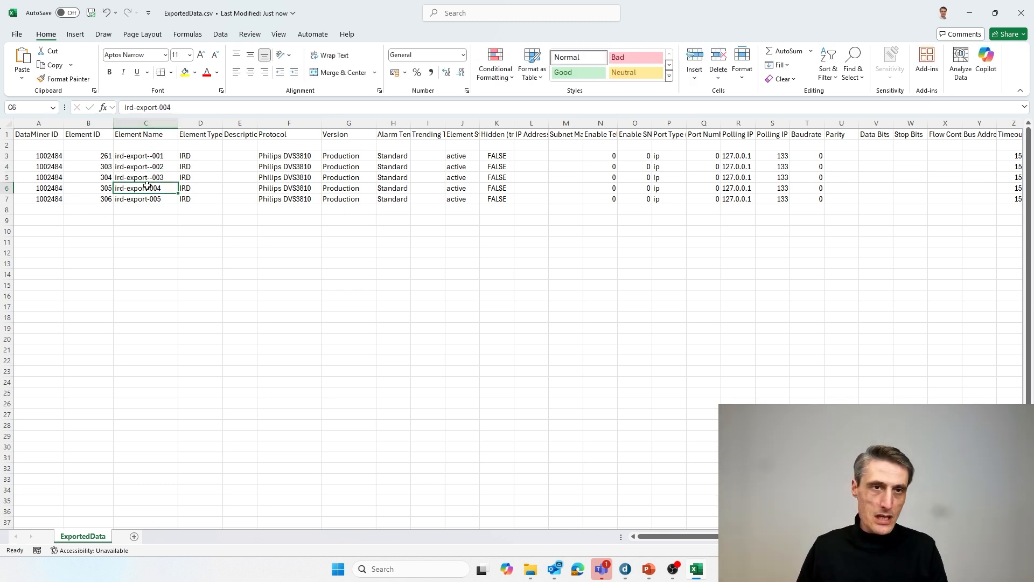
{"action": "left_click", "coordinate": [163, 106]}
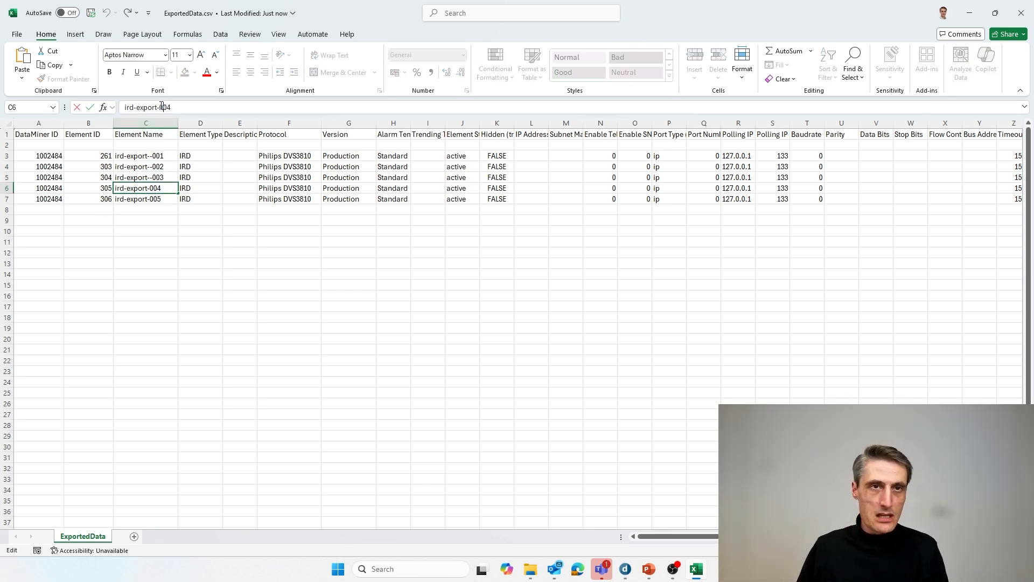
{"action": "type", "text": "-"}
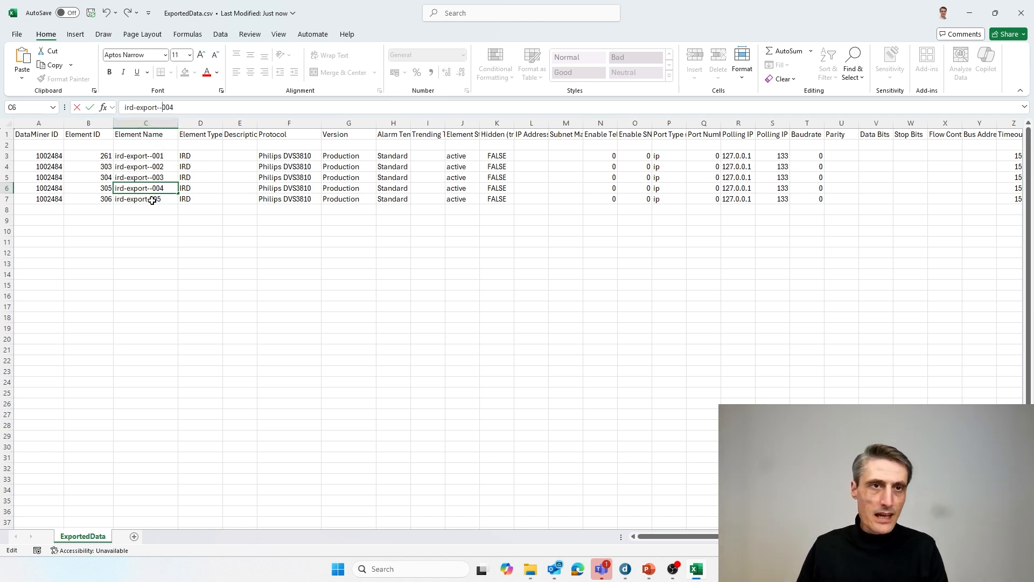
{"action": "key", "text": "Return"}
{"action": "left_click", "coordinate": [163, 107]}
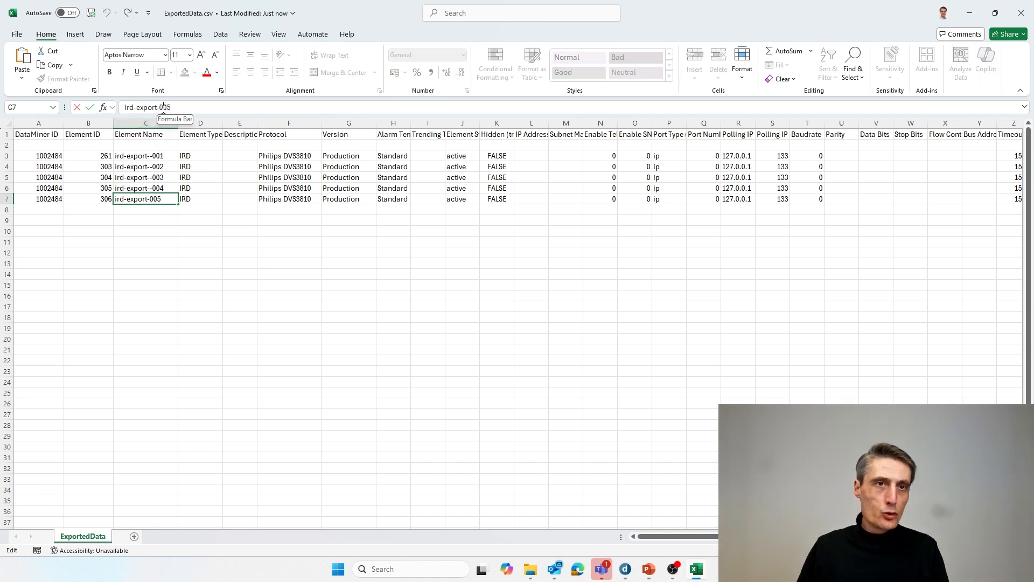
{"action": "type", "text": "-"}
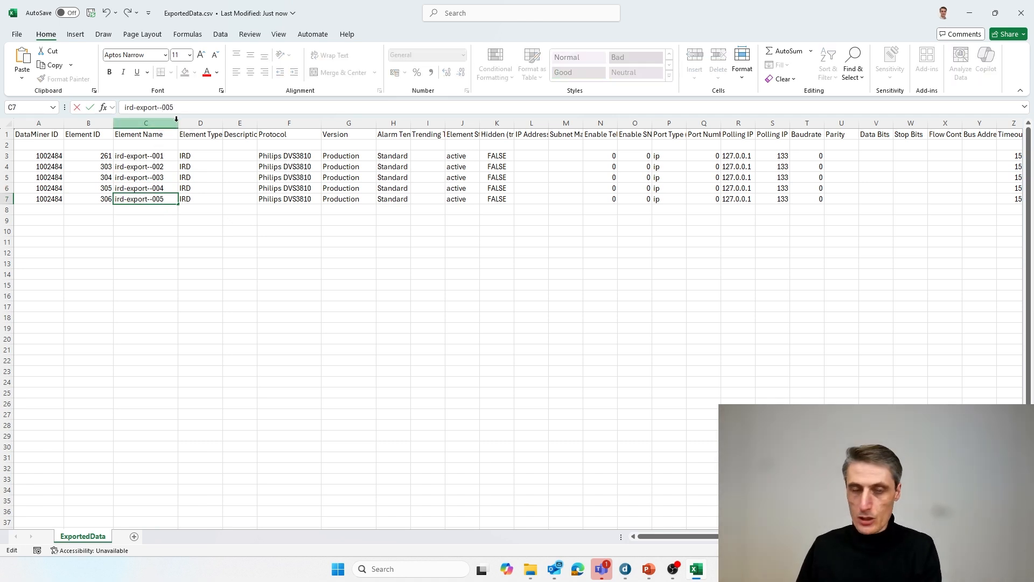
{"action": "left_click", "coordinate": [135, 219]}
- Autofill the whole ird-export--005 row from row 7 down to row 21 to generate additional element rows
{"action": "left_click", "coordinate": [9, 199]}
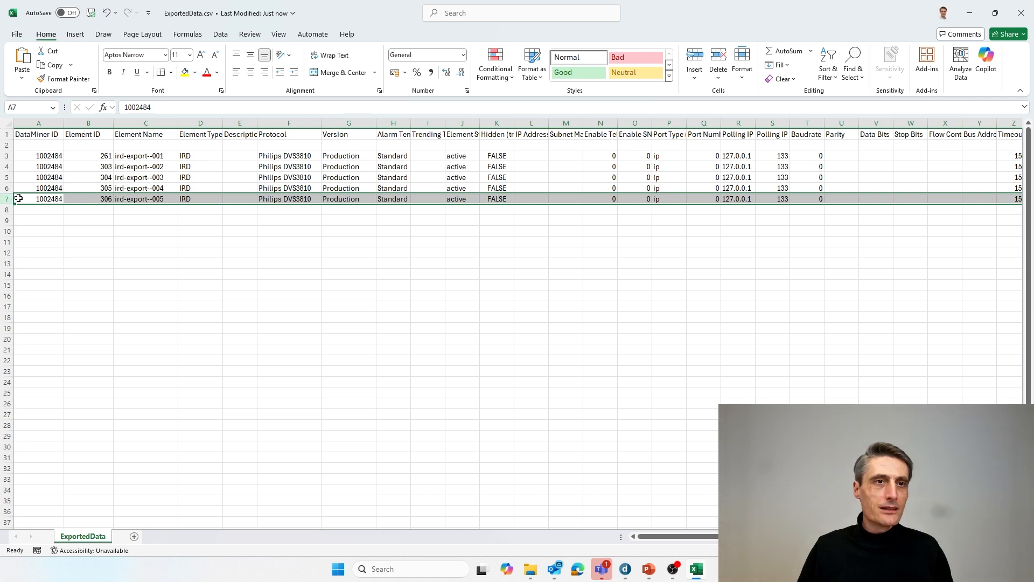
{"action": "left_click_drag", "start_coordinate": [15, 205], "coordinate": [16, 355]}
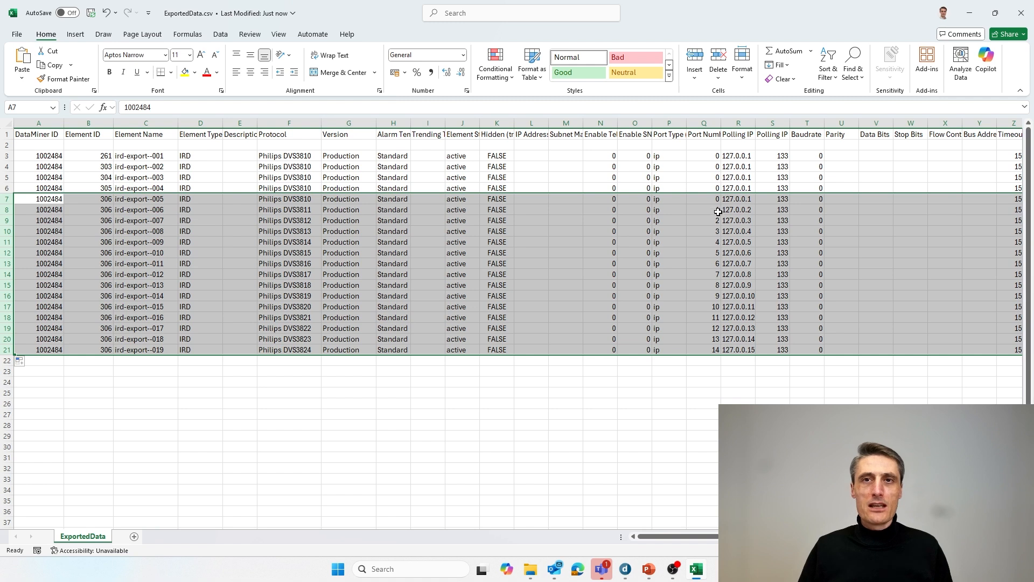
- Widen the Port Number/LAN column and check the filled port numbers and polling IPs in rows 7 to 21
{"action": "left_click", "coordinate": [702, 202]}
{"action": "left_click_drag", "start_coordinate": [702, 201], "coordinate": [708, 341]}
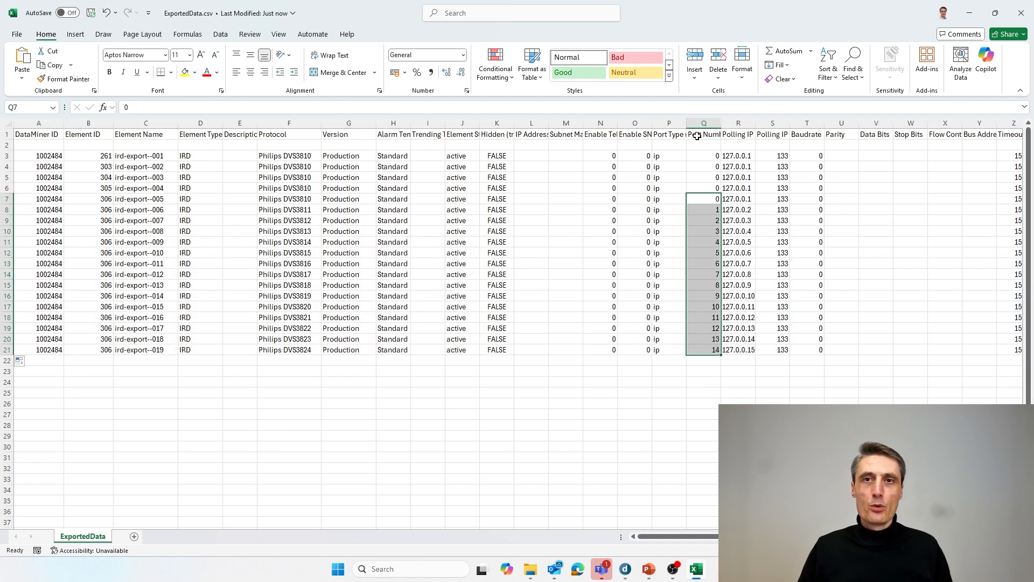
{"action": "left_click_drag", "start_coordinate": [719, 124], "coordinate": [754, 123]}
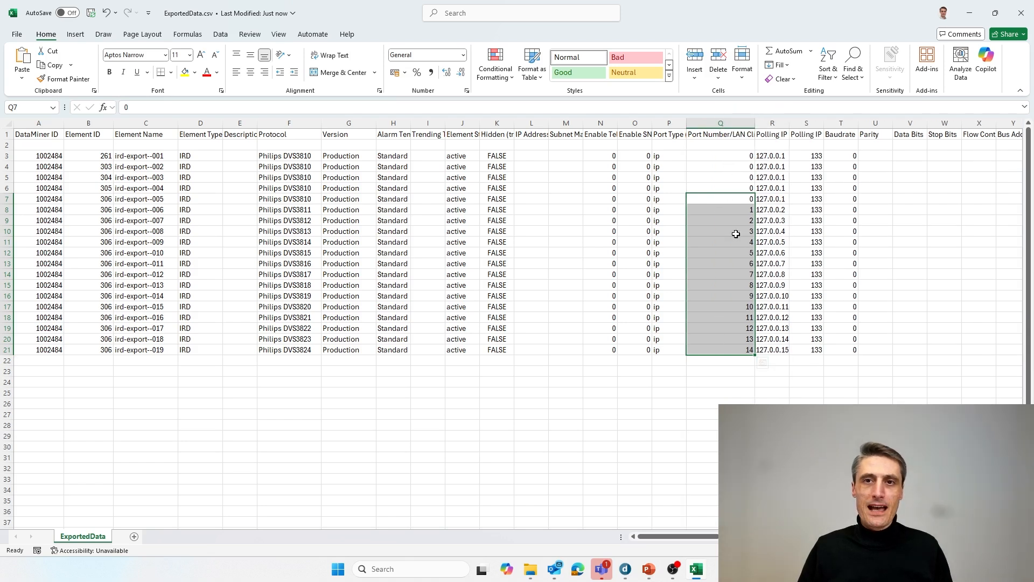
{"action": "left_click_drag", "start_coordinate": [772, 200], "coordinate": [774, 344]}
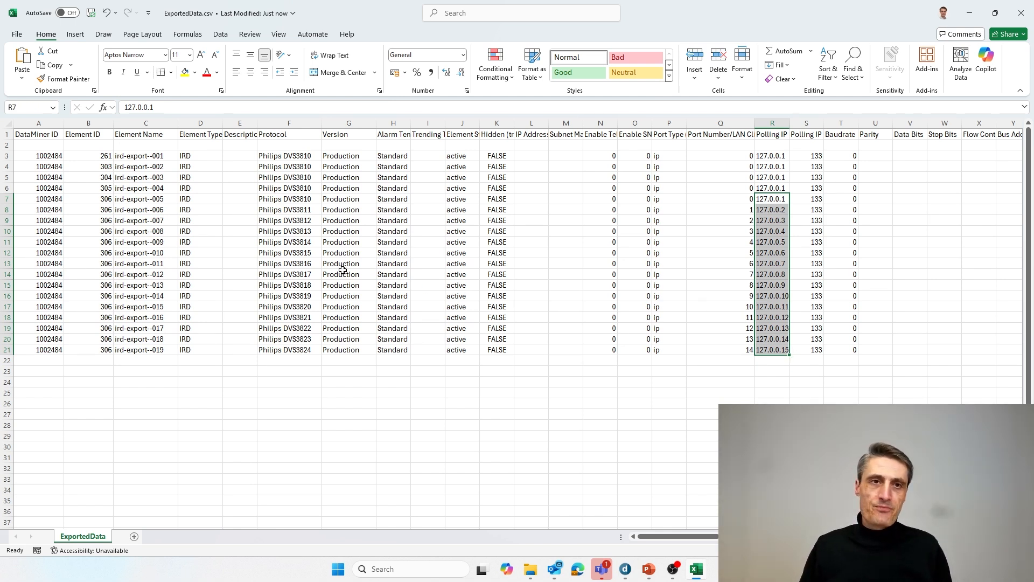
{"action": "left_click", "coordinate": [148, 210]}
{"action": "left_click_drag", "start_coordinate": [147, 205], "coordinate": [142, 245]}
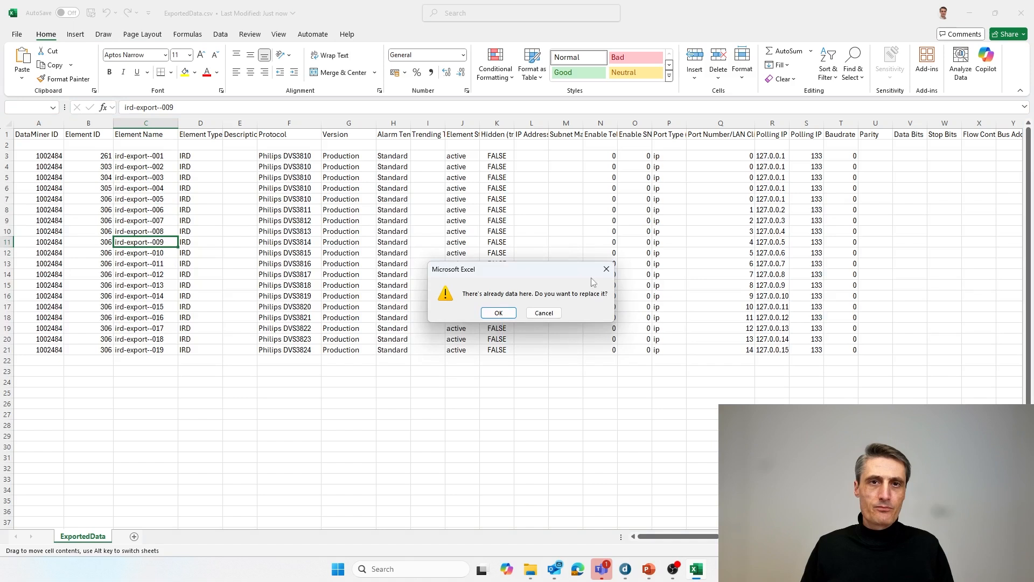
{"action": "left_click", "coordinate": [605, 270]}
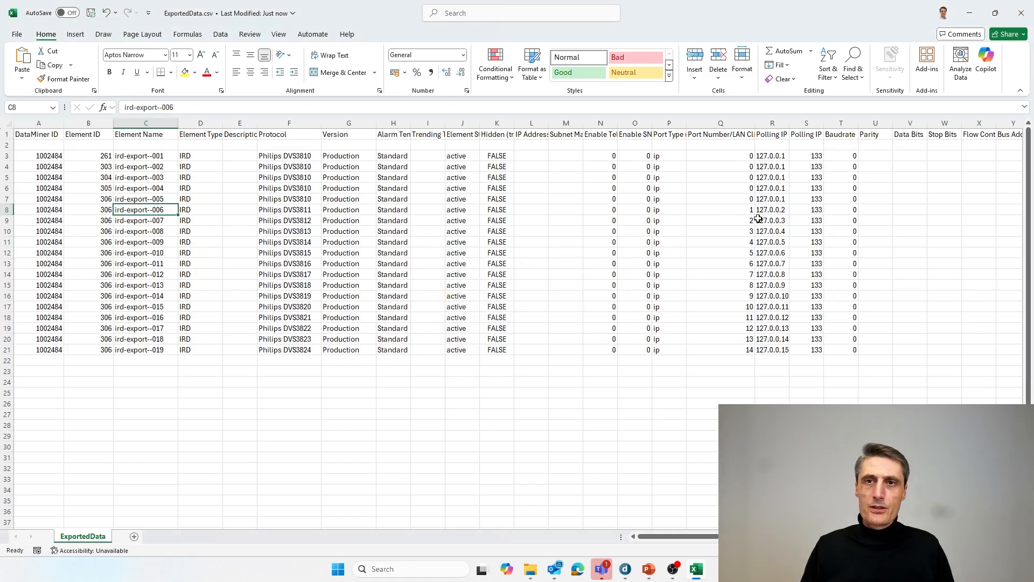
- Select the polling IP addresses in rows 8 to 20 for review
{"action": "left_click_drag", "start_coordinate": [765, 210], "coordinate": [769, 338]}
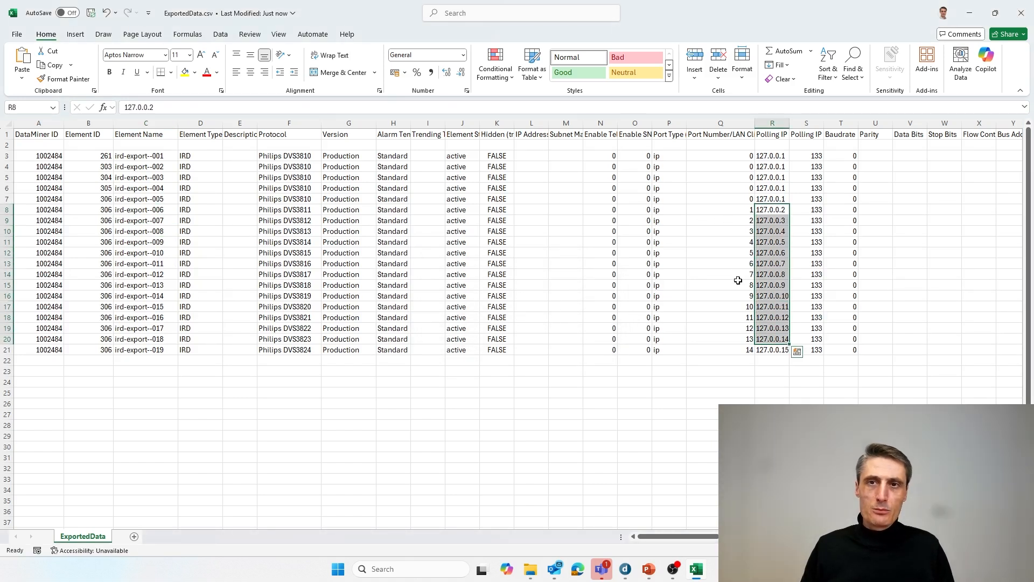
- Undo the column widening and the autofill of the ird-export--005 row that generated rows 8 to 21
{"action": "left_click_drag", "start_coordinate": [743, 220], "coordinate": [736, 338]}
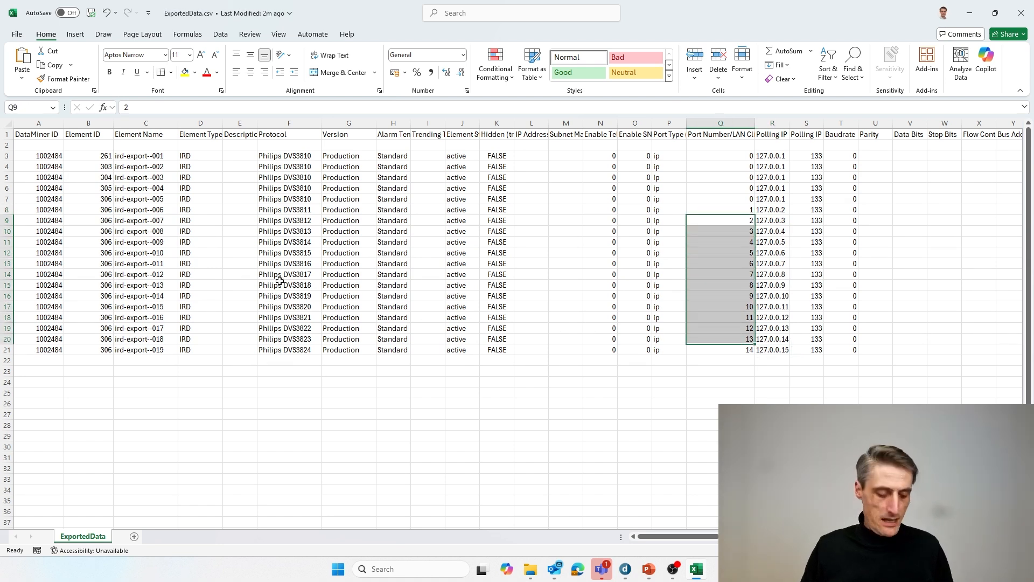
{"action": "key", "text": "ctrl+z"}
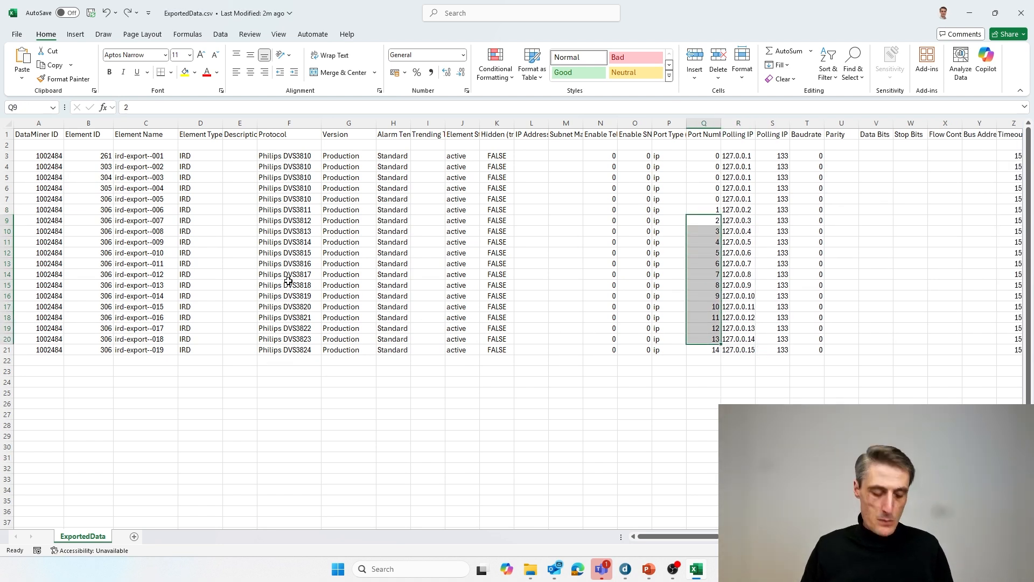
{"action": "key", "text": "ctrl+z"}
{"action": "left_click", "coordinate": [206, 257]}
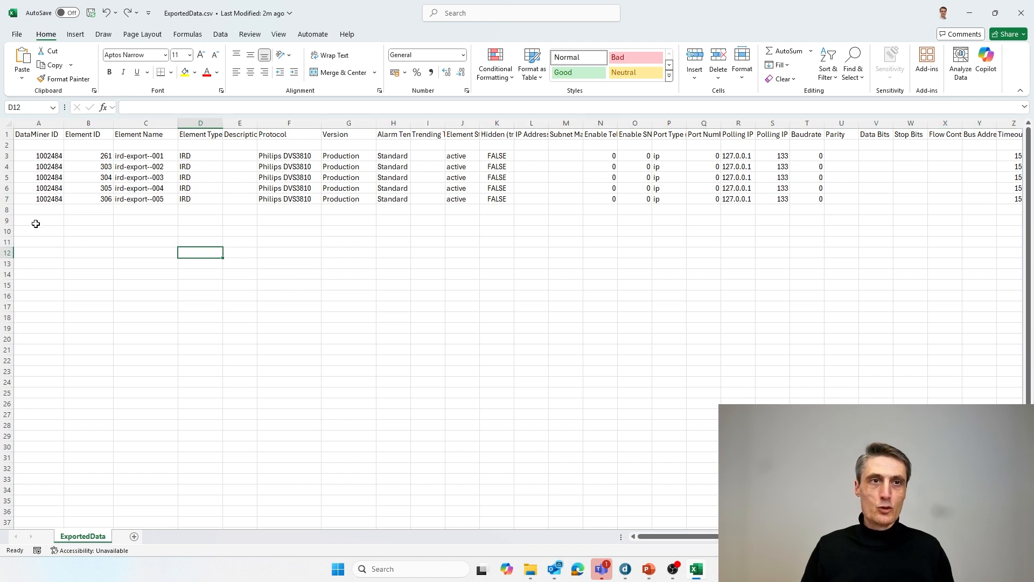
- Copy the entire ird-export--005 row from row 7 into row 8
{"action": "left_click", "coordinate": [8, 199]}
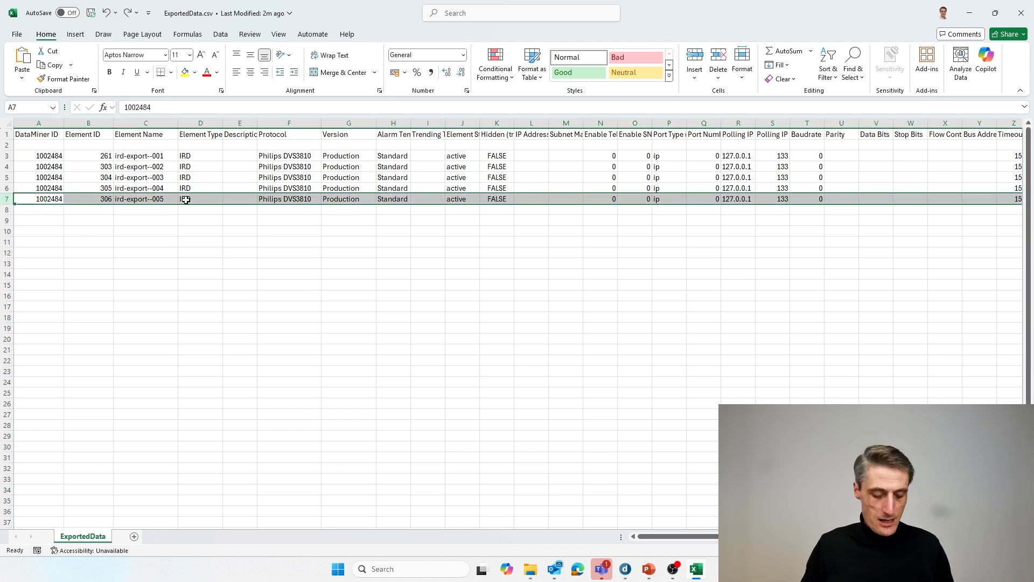
{"action": "key", "text": "ctrl+c"}
{"action": "key", "text": "Down"}
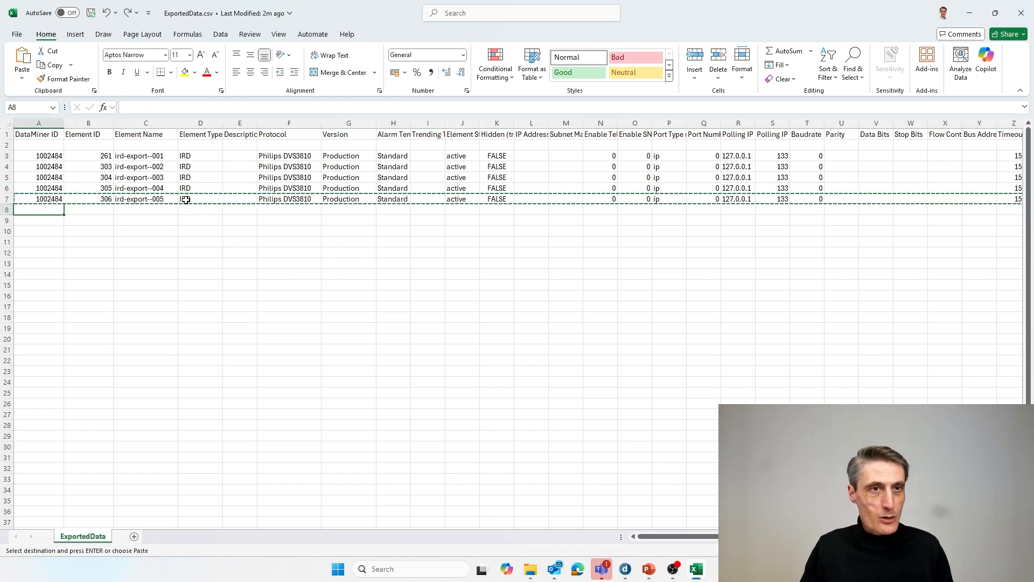
{"action": "key", "text": "ctrl+v"}
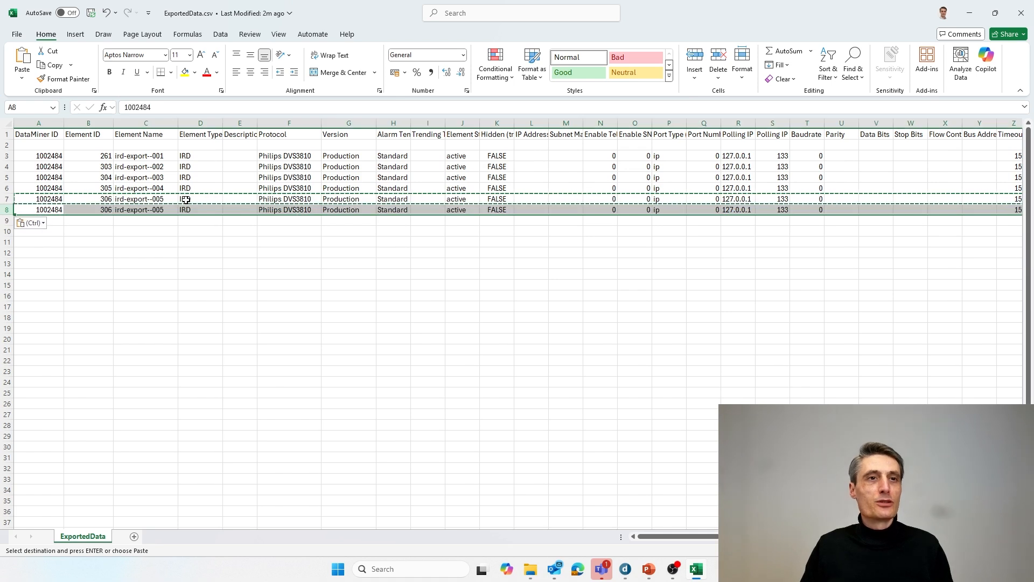
- Rename the element in row 8 to ird-export--006 and check its polling IP cell
{"action": "left_click", "coordinate": [163, 232]}
{"action": "left_click", "coordinate": [159, 214]}
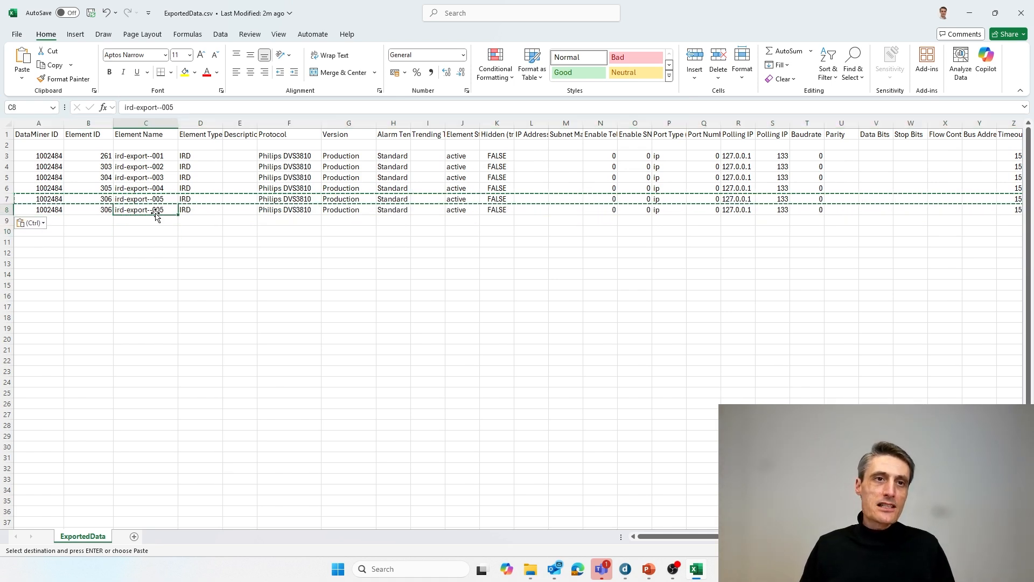
{"action": "left_click", "coordinate": [179, 107]}
{"action": "key", "text": "BackSpace"}
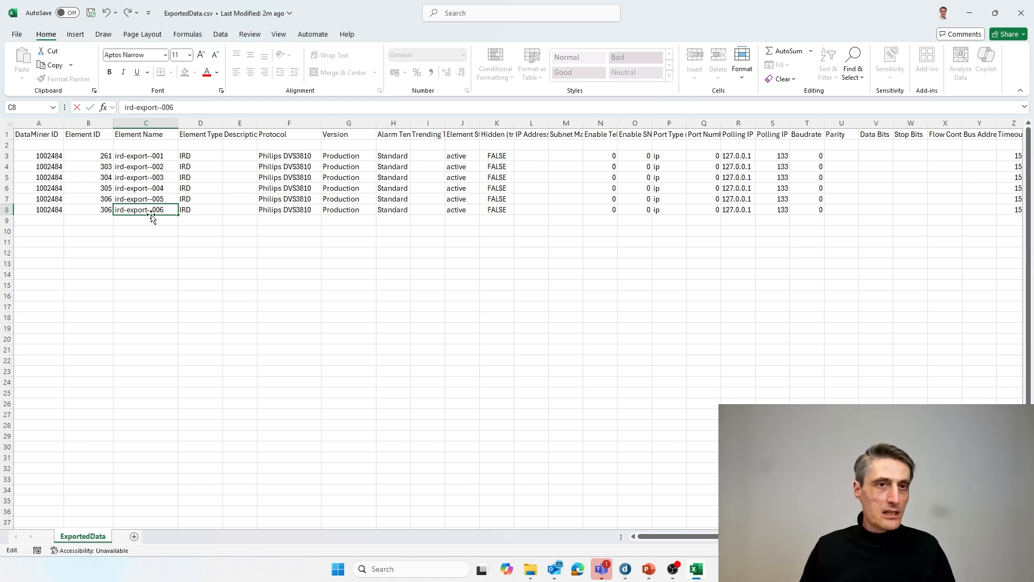
{"action": "left_click", "coordinate": [725, 210]}
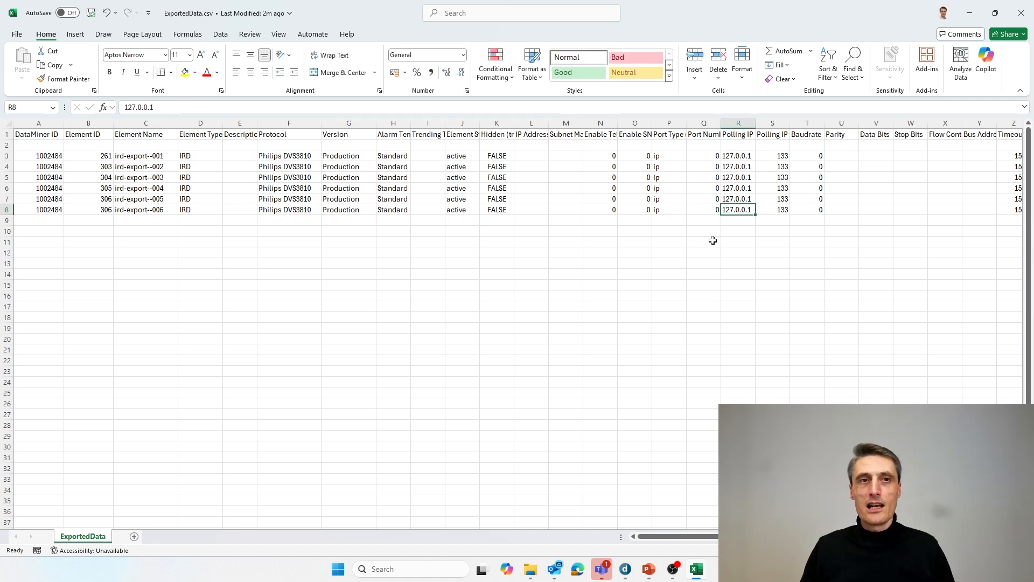
- Compare the Element ID cells in rows 7 and 8 and clear the Element ID of ird-export--006
{"action": "left_click", "coordinate": [94, 211]}
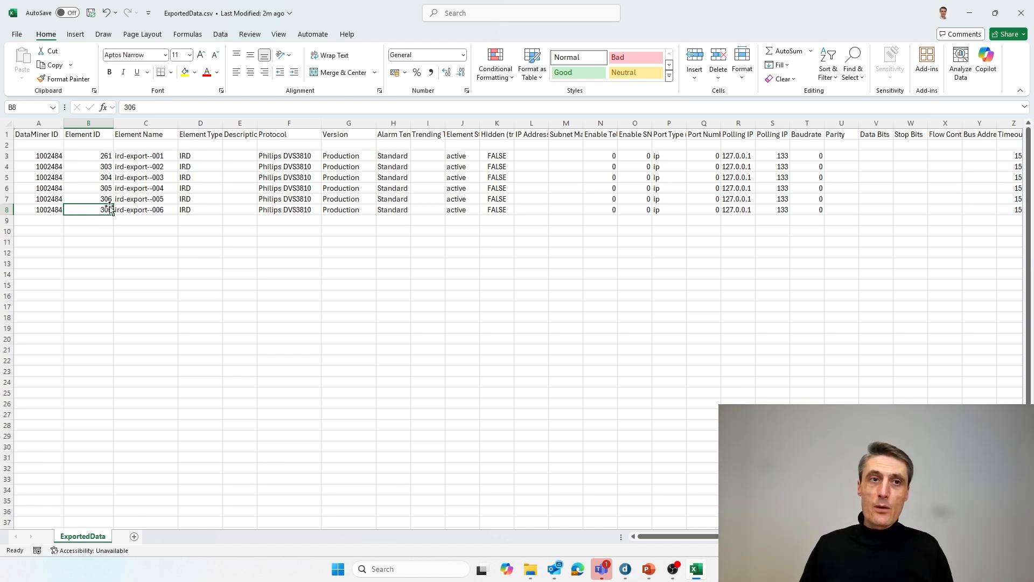
{"action": "left_click_drag", "start_coordinate": [97, 197], "coordinate": [97, 208]}
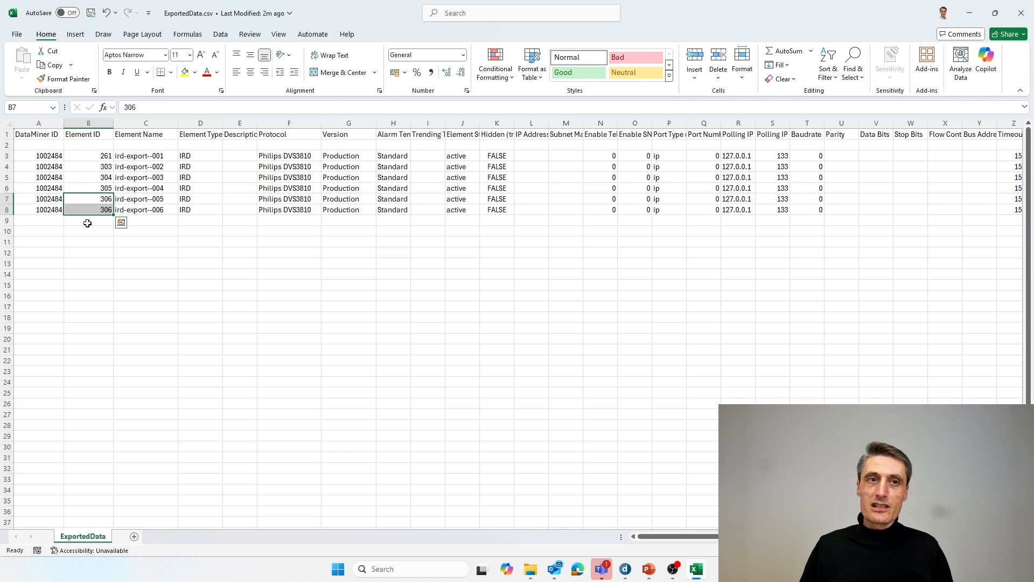
{"action": "left_click", "coordinate": [87, 221]}
{"action": "left_click", "coordinate": [87, 202]}
{"action": "left_click_drag", "start_coordinate": [86, 202], "coordinate": [86, 209]}
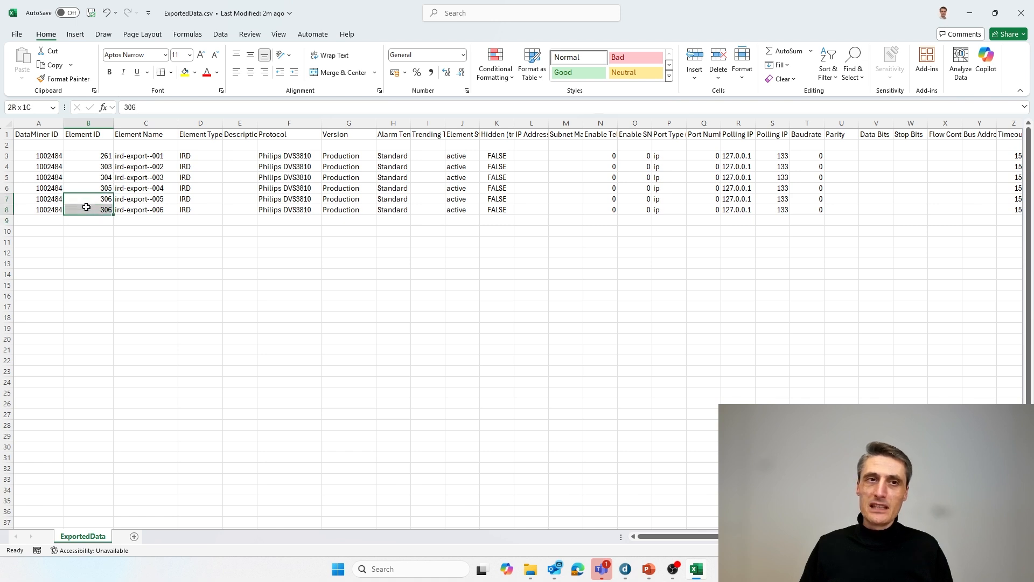
{"action": "left_click", "coordinate": [92, 222]}
{"action": "left_click", "coordinate": [90, 211]}
{"action": "left_click_drag", "start_coordinate": [86, 195], "coordinate": [87, 210]}
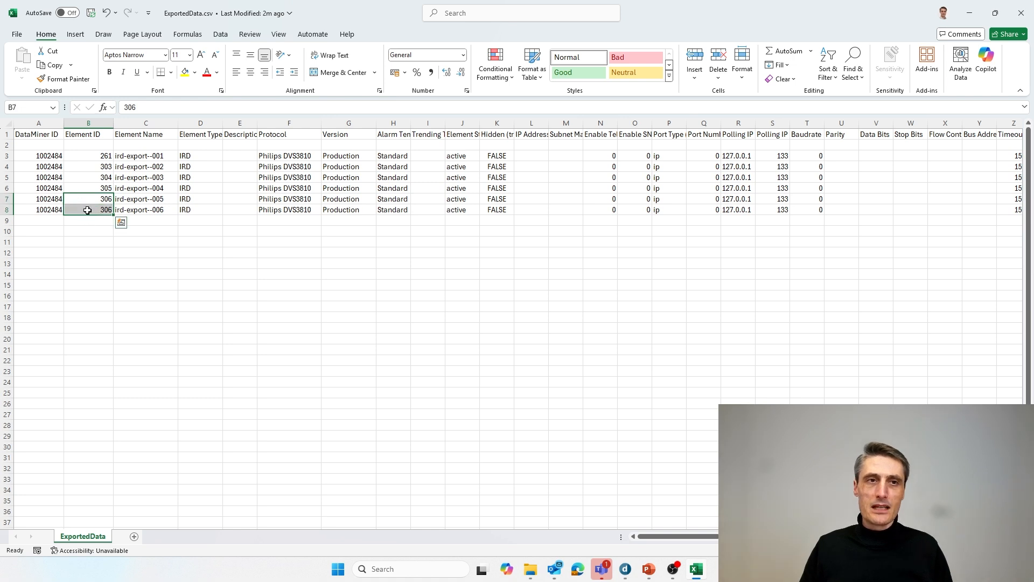
{"action": "left_click", "coordinate": [87, 211]}
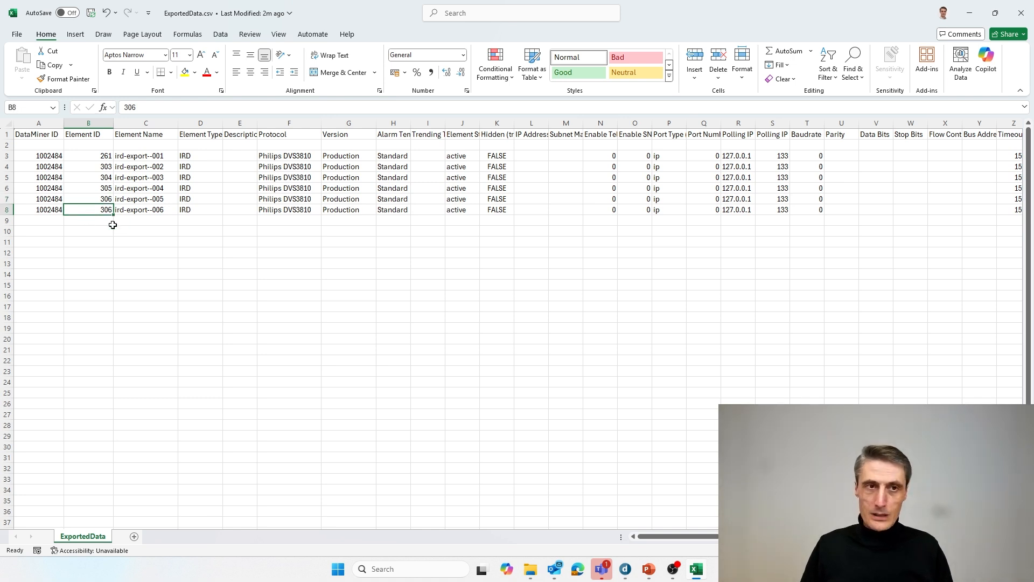
{"action": "key", "text": "Delete"}
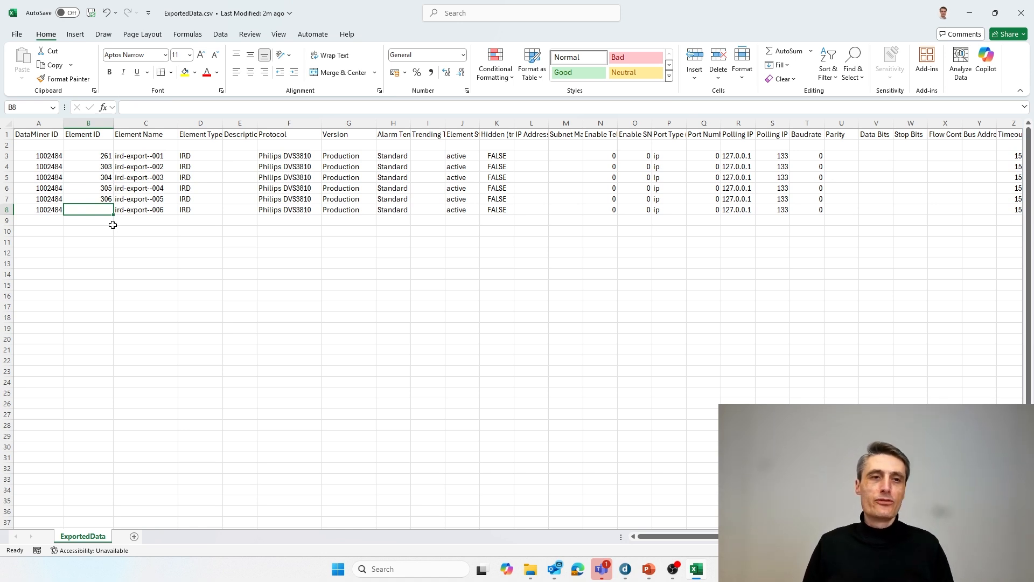
- Clear the DataMiner ID of the ird-export--006 row
{"action": "key", "text": "Right"}
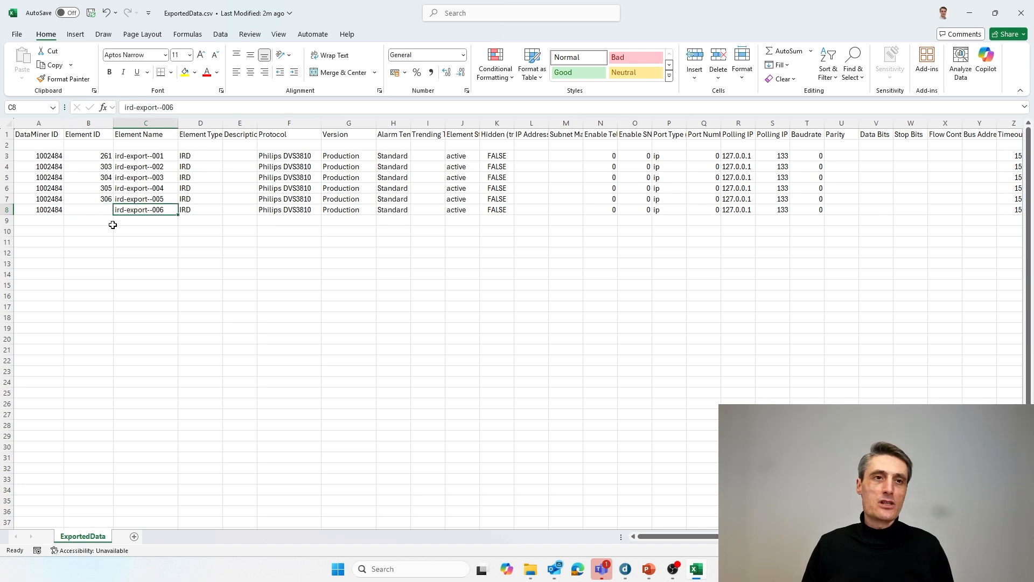
{"action": "key", "text": "Left"}
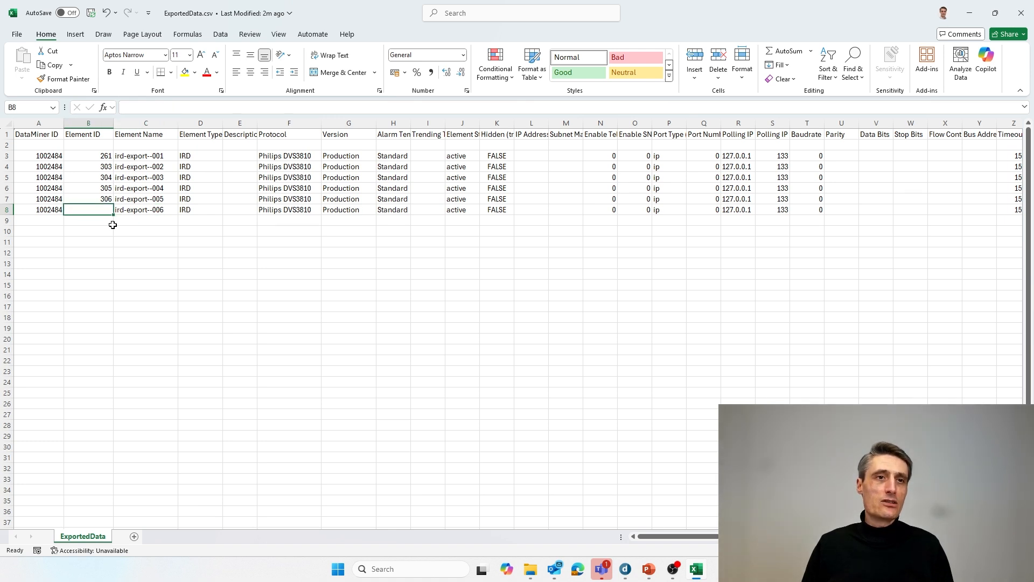
{"action": "key", "text": "Left"}
{"action": "key", "text": "Delete"}
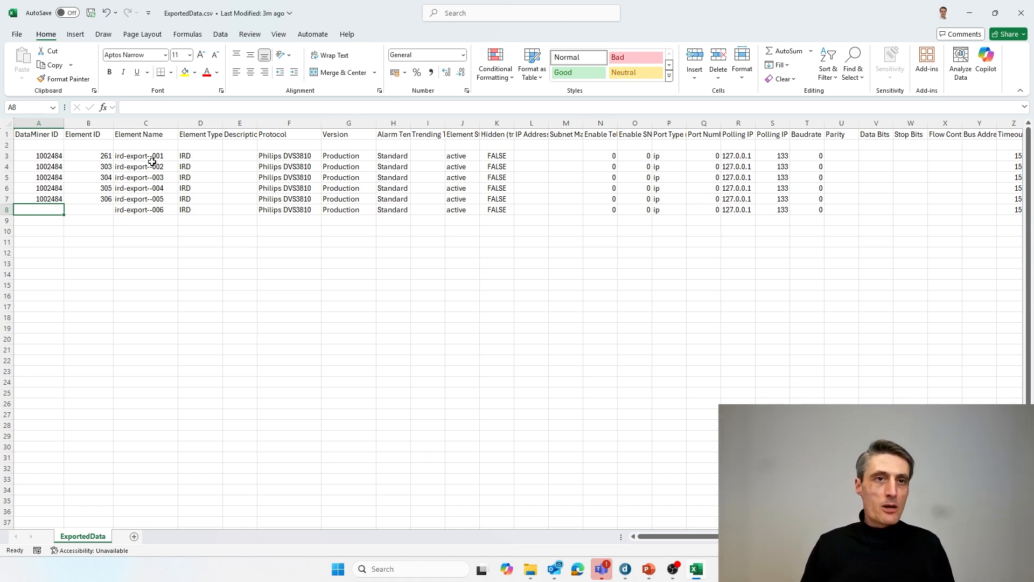
- Review the element names in rows 3 to 8, save ExportedData.csv and close the workbook
{"action": "left_click_drag", "start_coordinate": [150, 156], "coordinate": [154, 198]}
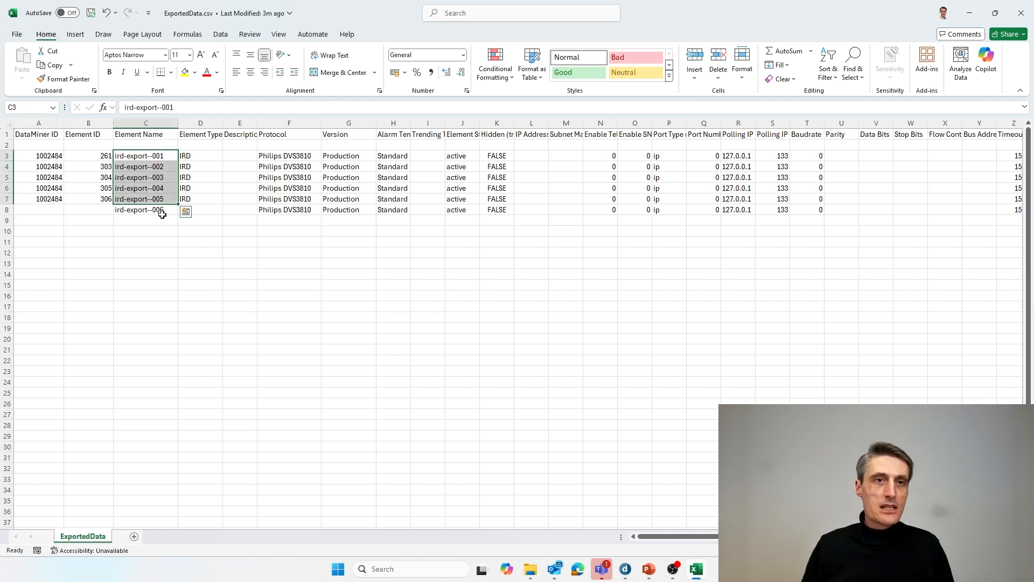
{"action": "left_click", "coordinate": [157, 210]}
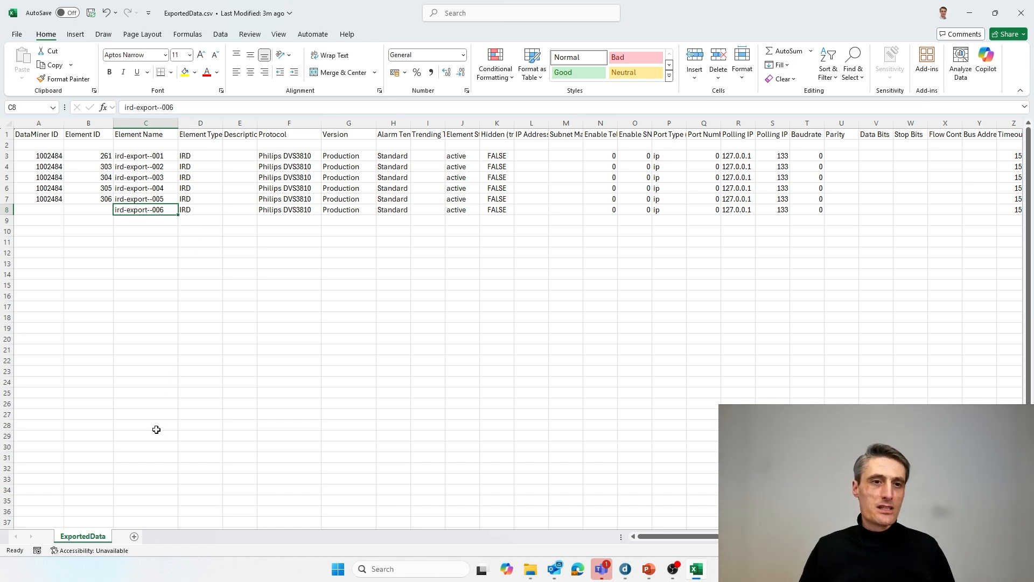
{"action": "left_click", "coordinate": [91, 14]}
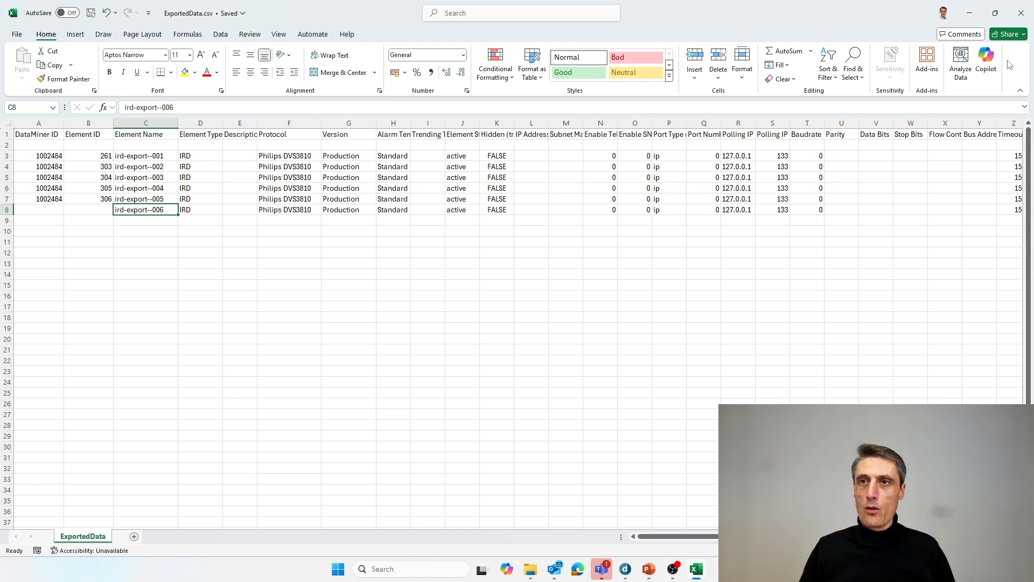
{"action": "left_click", "coordinate": [1020, 12]}
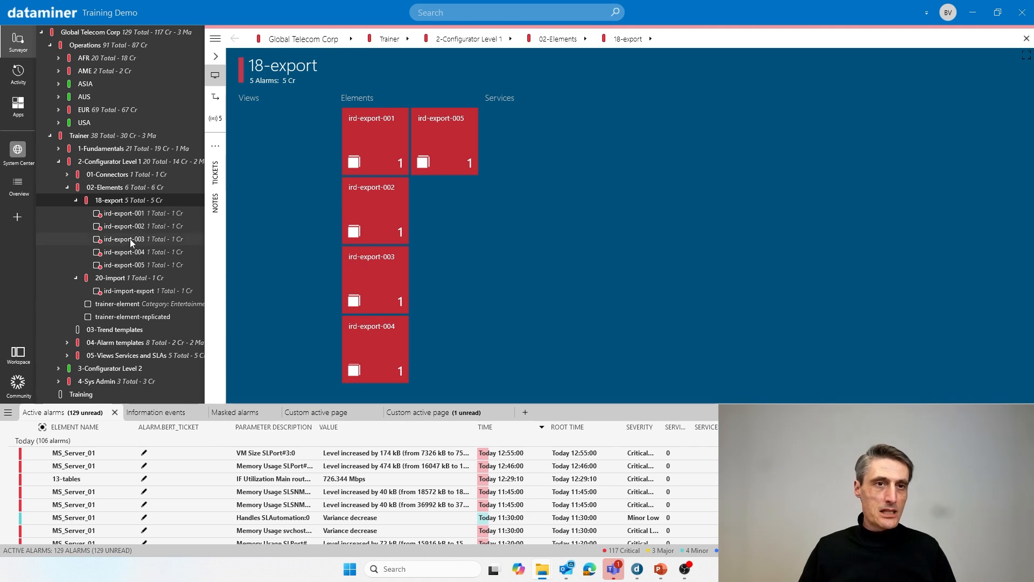
- Import the comma-separated file ExportedData.csv from the Desktop into the 18-export view, with the information events displayed in the Alarm Console
{"action": "right_click", "coordinate": [118, 205]}
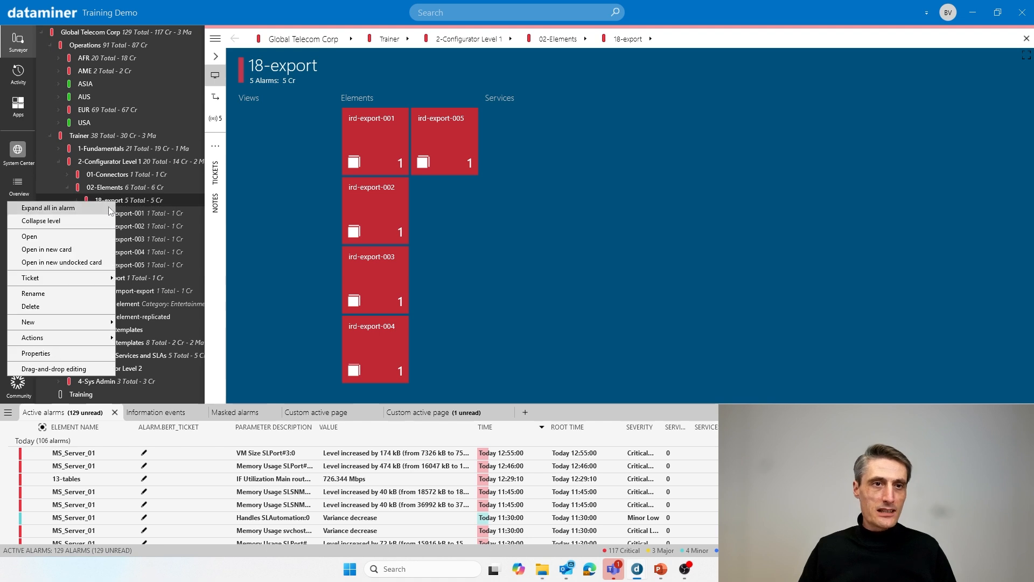
{"action": "mouse_move", "coordinate": [44, 338]}
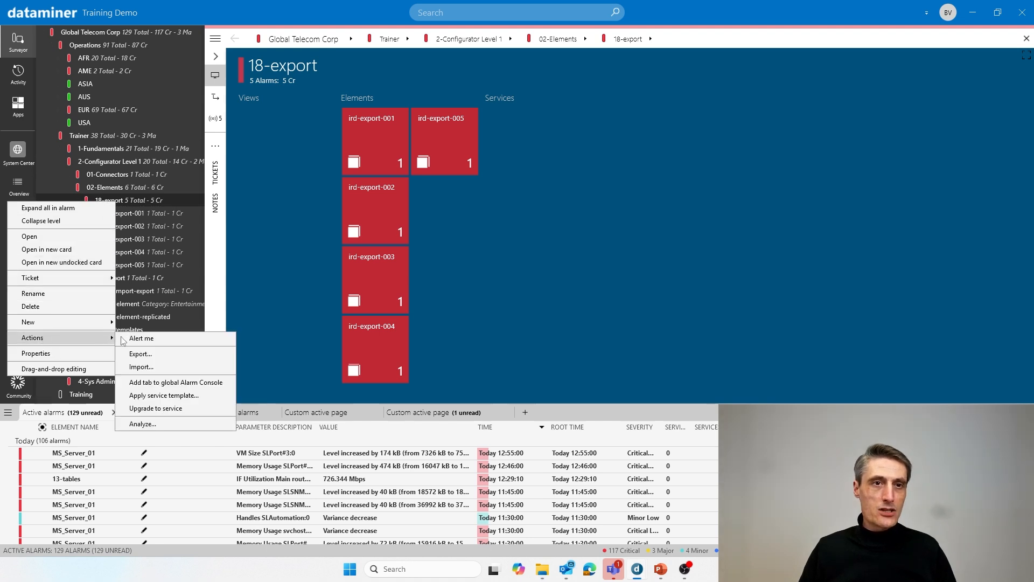
{"action": "left_click", "coordinate": [154, 366]}
{"action": "left_click_drag", "start_coordinate": [452, 121], "coordinate": [647, 73]}
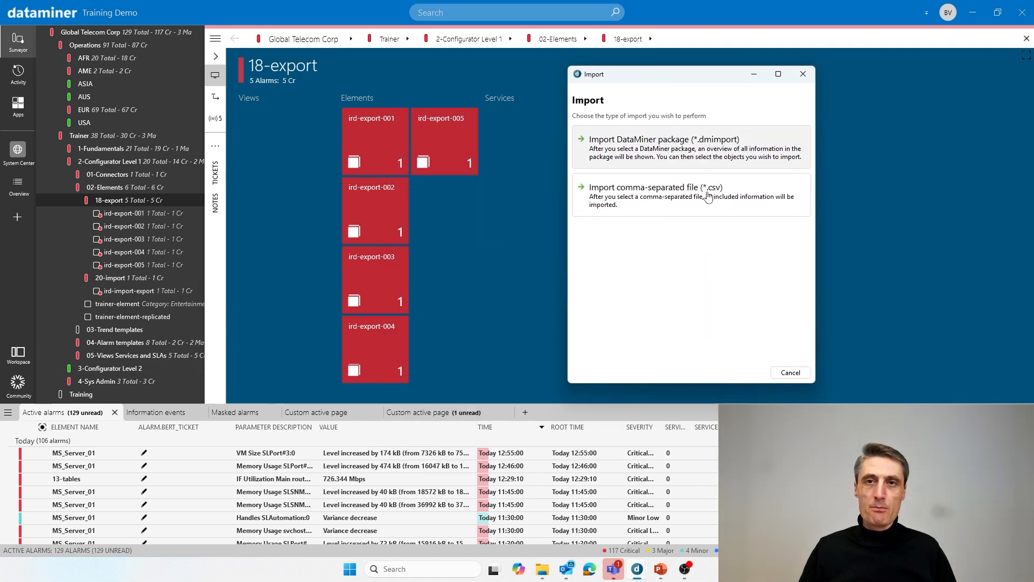
{"action": "left_click", "coordinate": [663, 200]}
{"action": "left_click", "coordinate": [691, 188]}
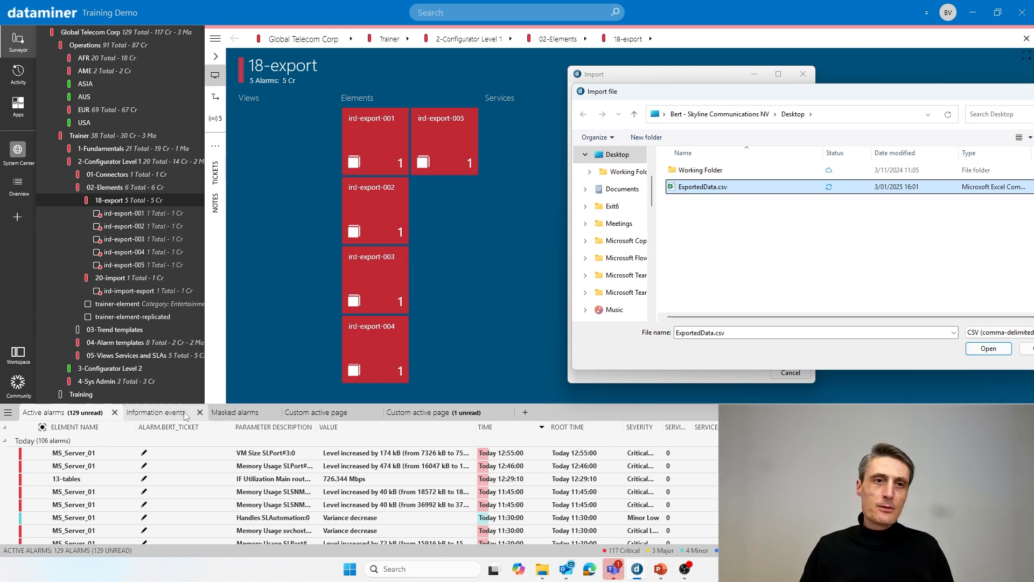
{"action": "left_click", "coordinate": [153, 413]}
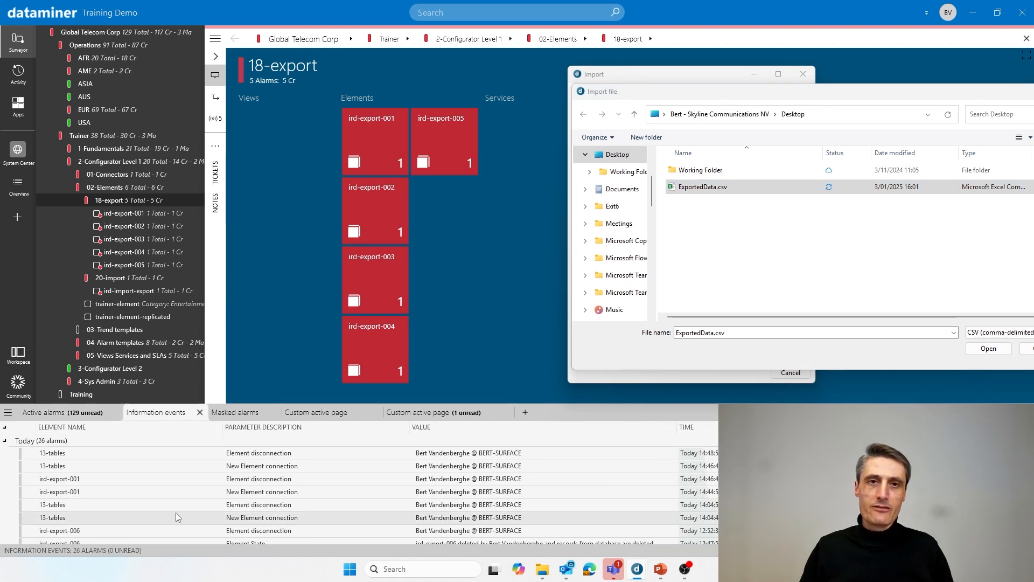
{"action": "left_click", "coordinate": [989, 349]}
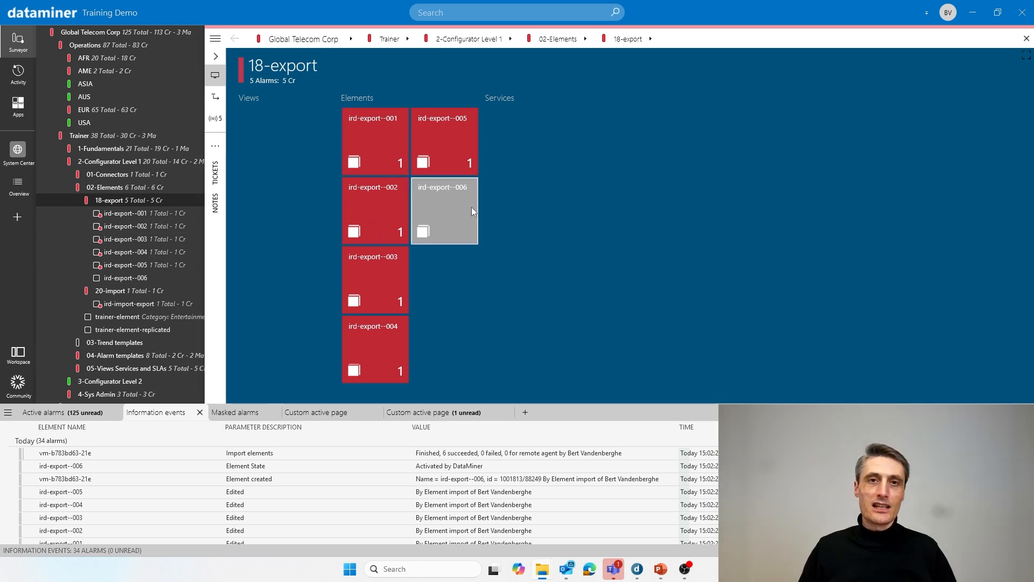
- Open the ird-export--006 element and inspect its visual overview and Audio data page
{"action": "left_click", "coordinate": [113, 278]}
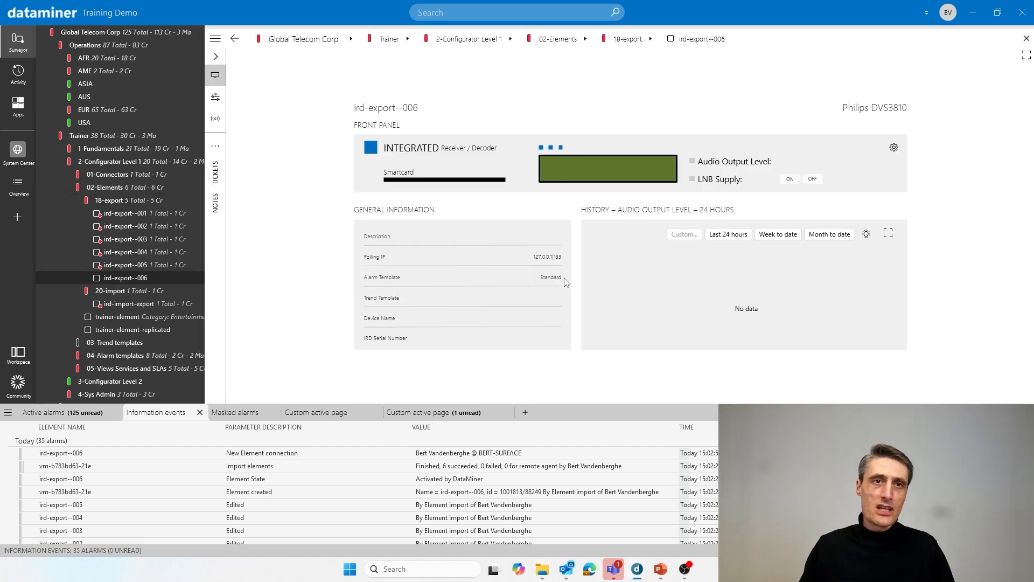
{"action": "left_click", "coordinate": [216, 97]}
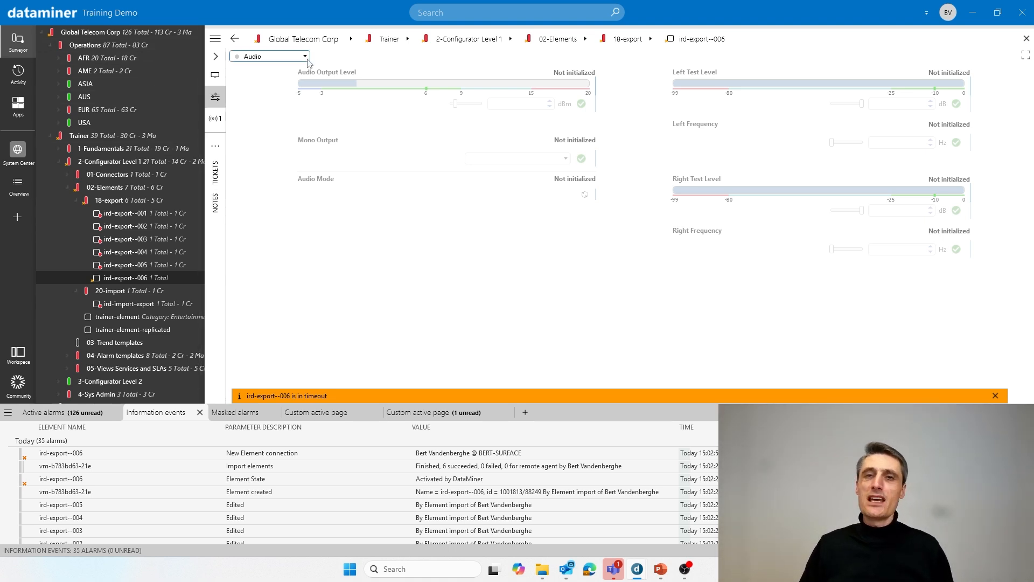
{"action": "right_click", "coordinate": [123, 280]}
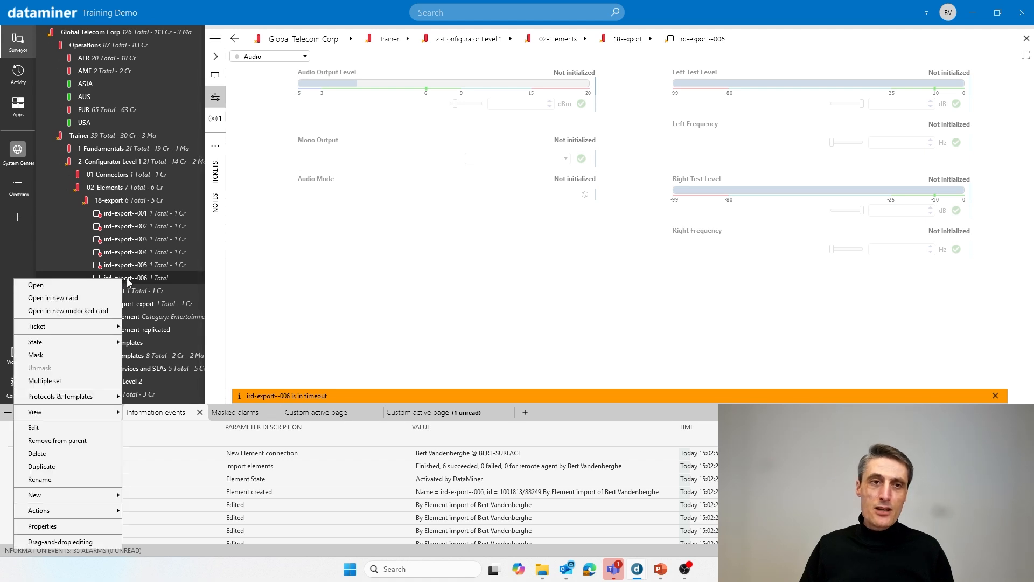
{"action": "left_click", "coordinate": [258, 266]}
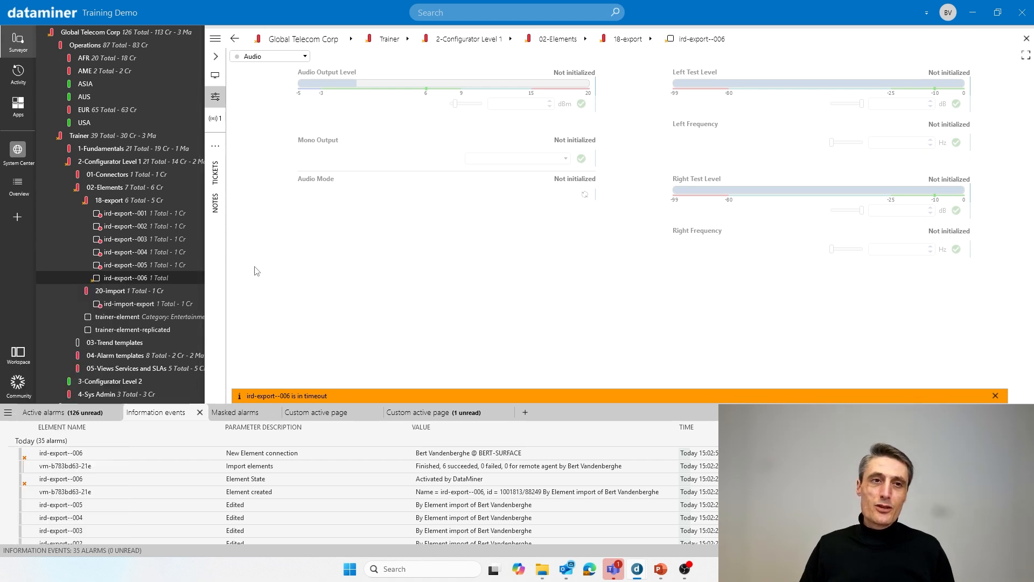
- Examine the communication of ird-export--006 in Stream Viewer and close the viewer
{"action": "right_click", "coordinate": [125, 281]}
{"action": "mouse_move", "coordinate": [87, 412]}
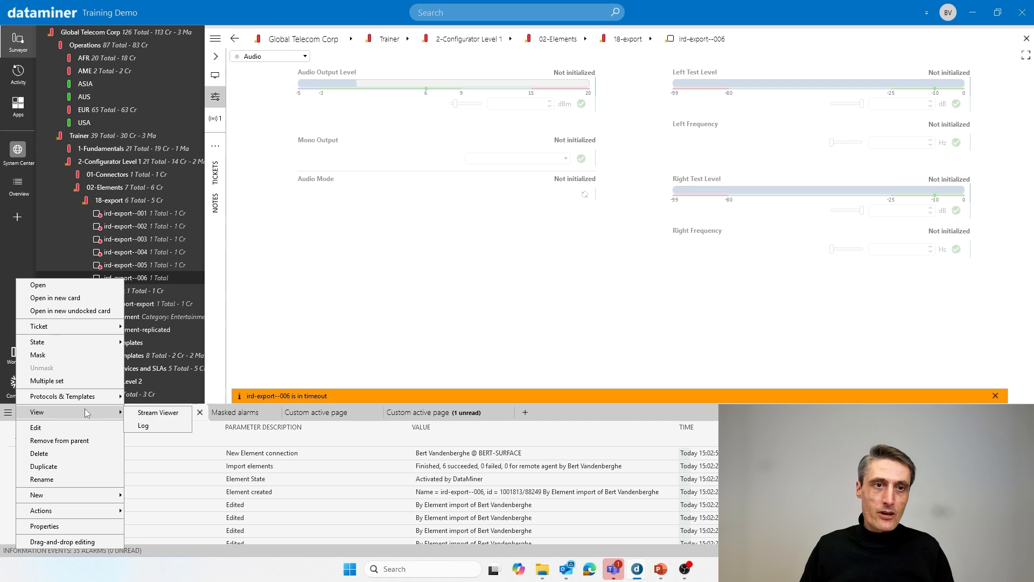
{"action": "left_click", "coordinate": [156, 413]}
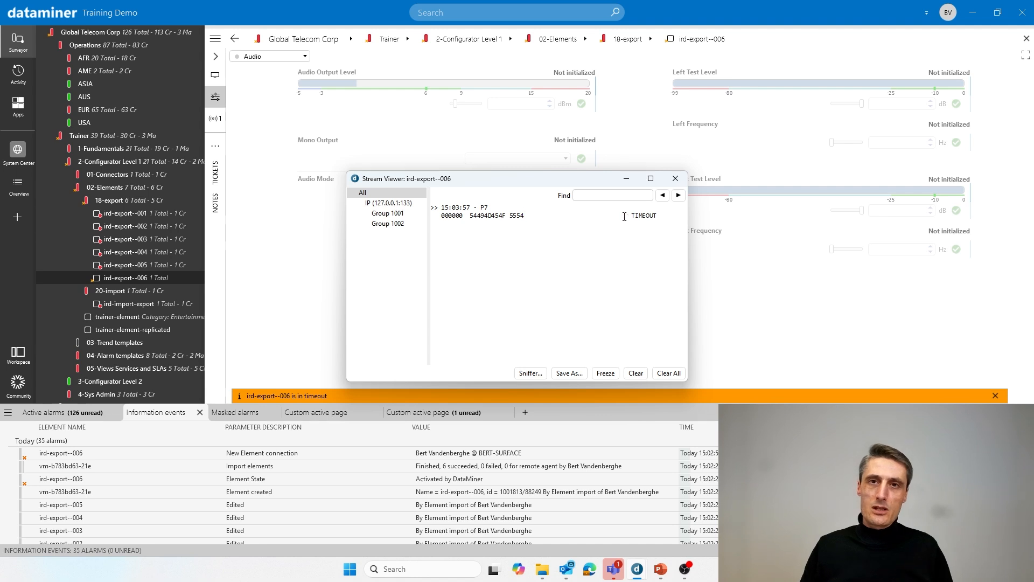
{"action": "left_click", "coordinate": [667, 183]}
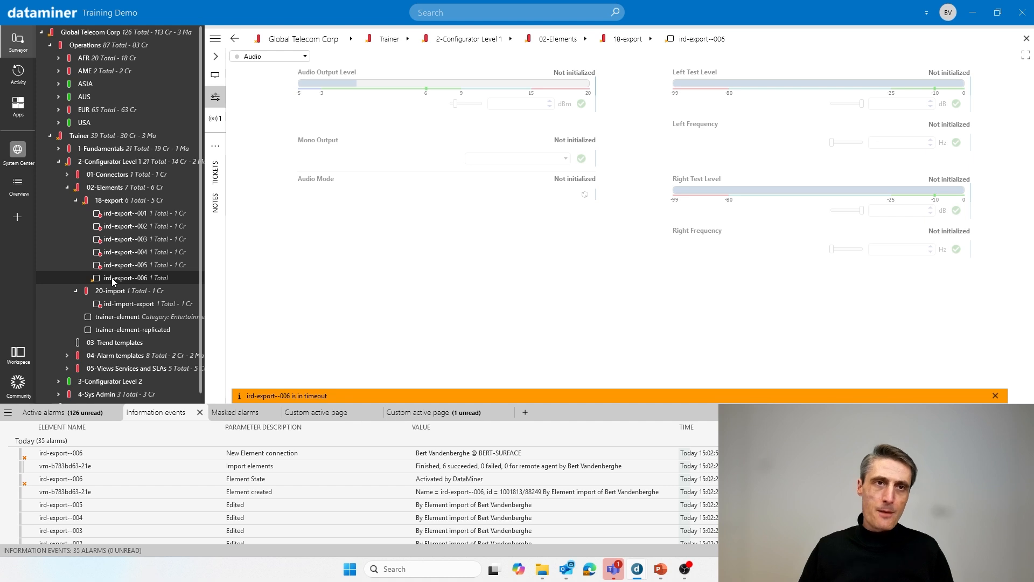
- Enable simulation for the ird-export--006 element
{"action": "right_click", "coordinate": [112, 277]}
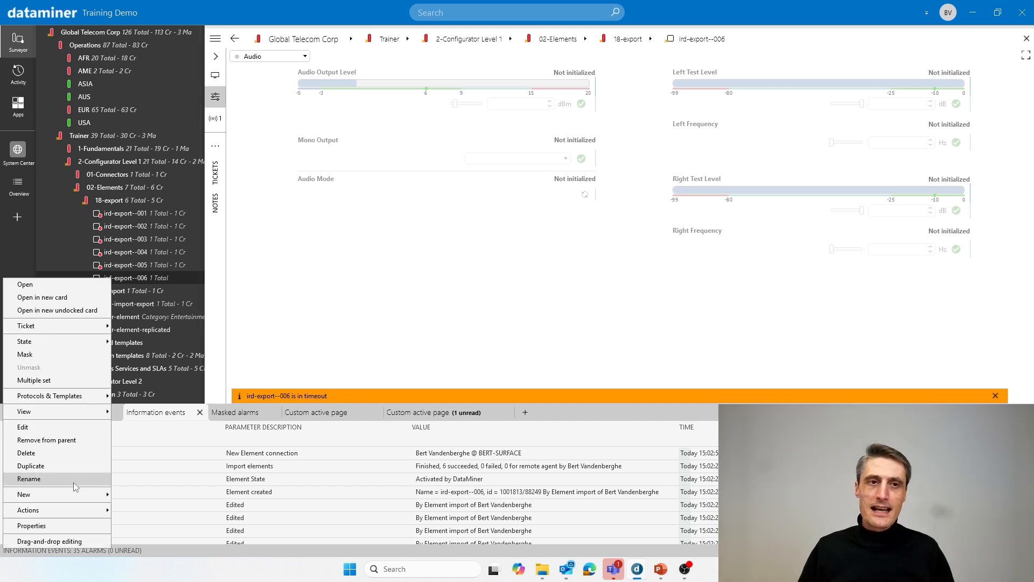
{"action": "mouse_move", "coordinate": [69, 512]}
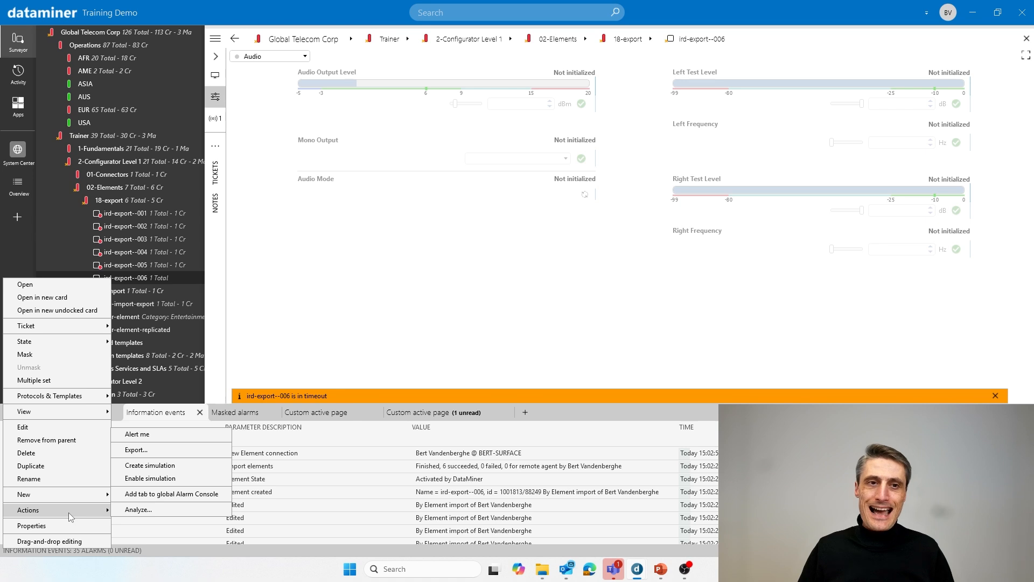
{"action": "left_click", "coordinate": [148, 478]}
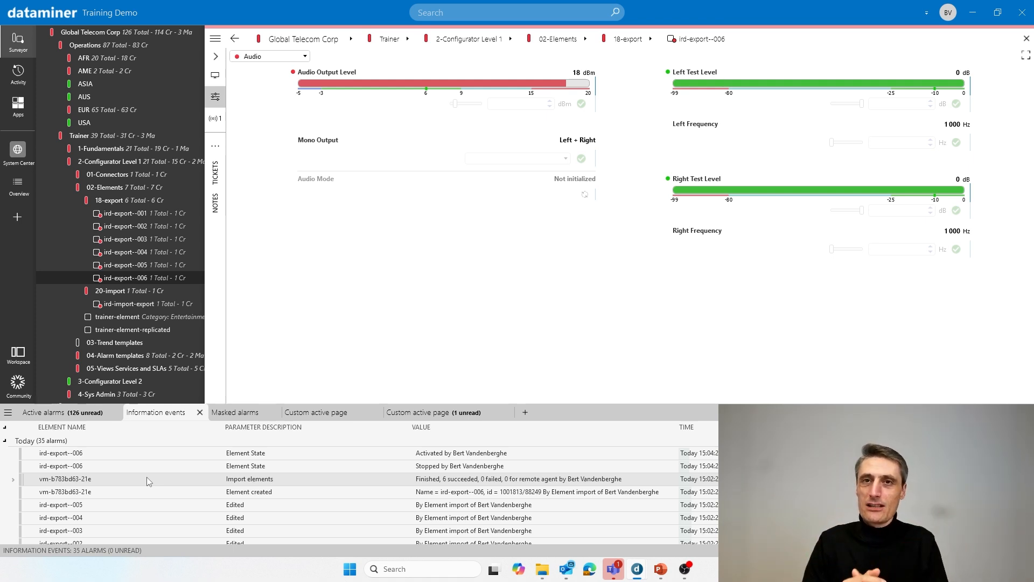
- Inspect the Demodulator Setup data page of ird-export--006 and return to its Audio page
{"action": "left_click", "coordinate": [270, 56]}
{"action": "left_click", "coordinate": [268, 77]}
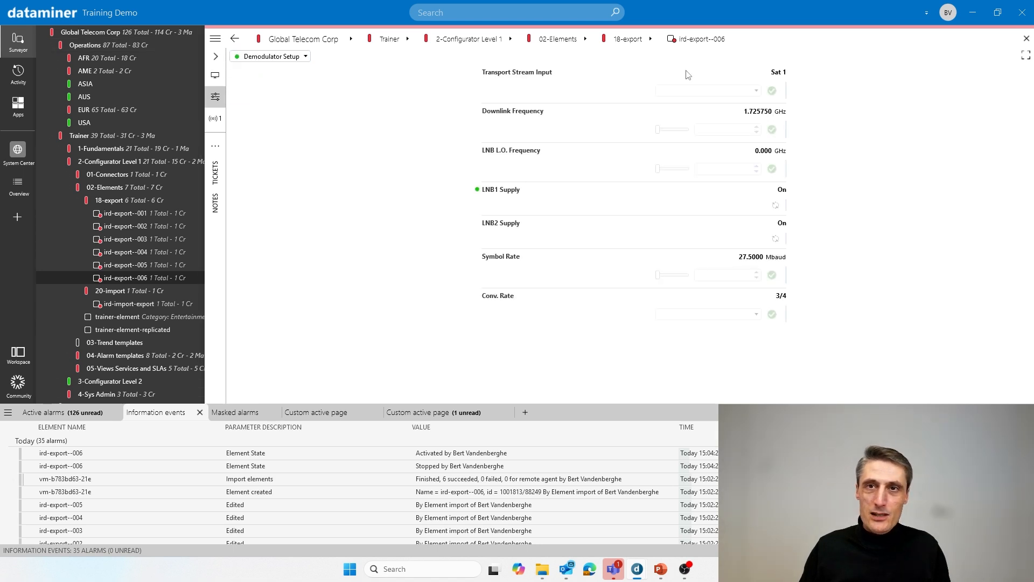
{"action": "left_click", "coordinate": [269, 56]}
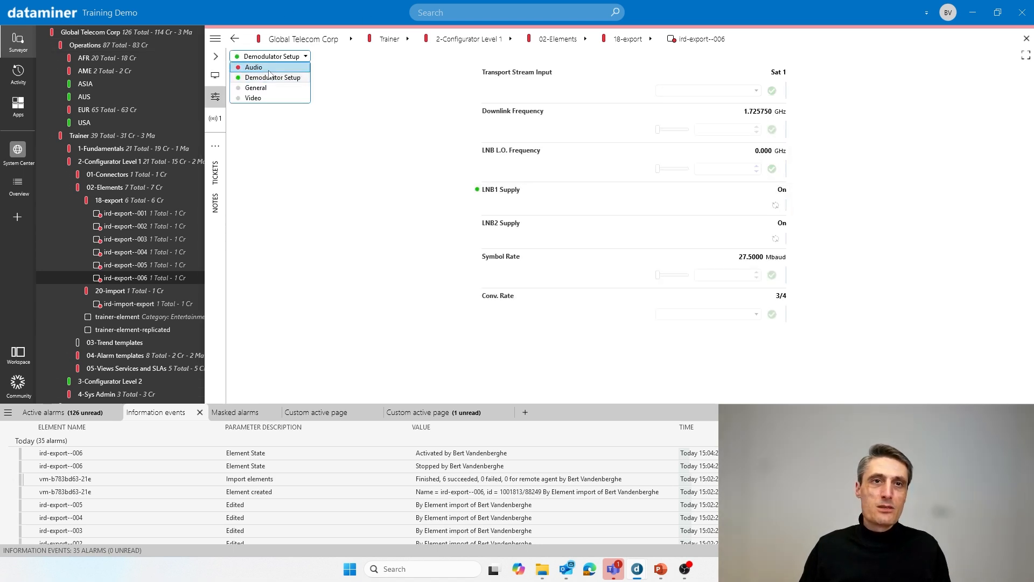
{"action": "left_click", "coordinate": [253, 66]}
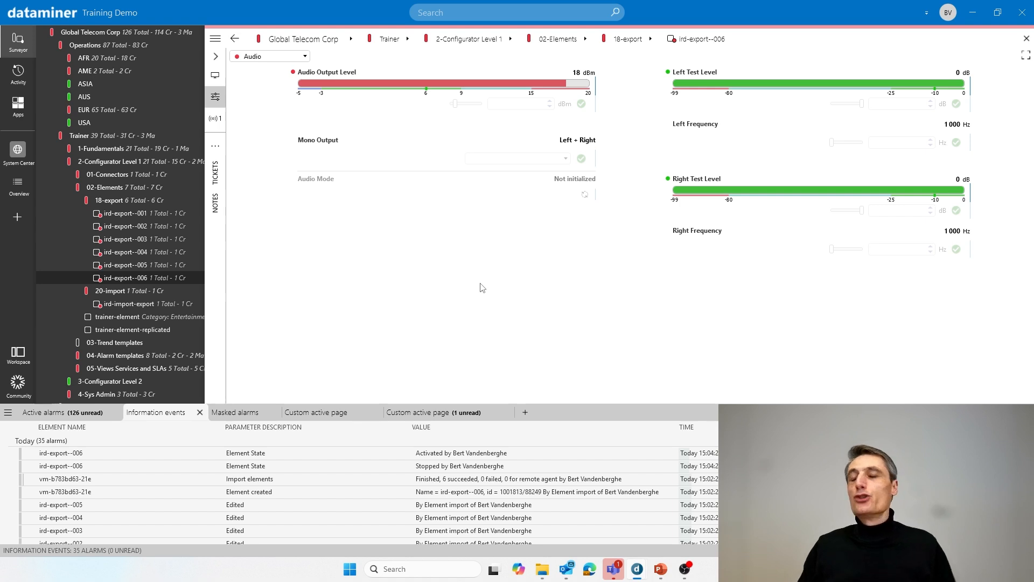